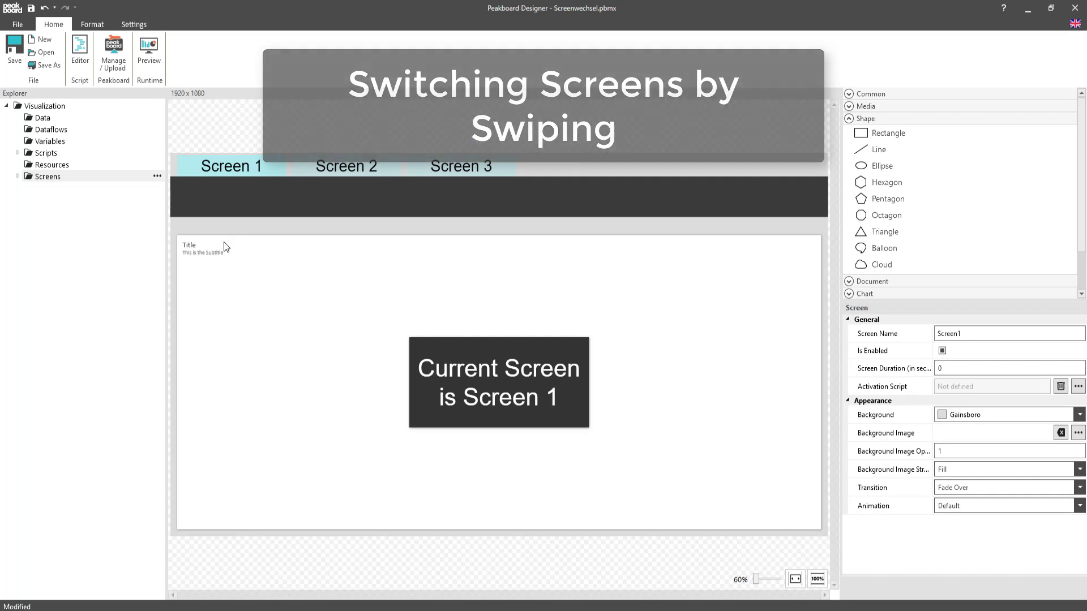
Look through the visualization's screens by opening Screen2 and Screen3.
left_click(17, 177)
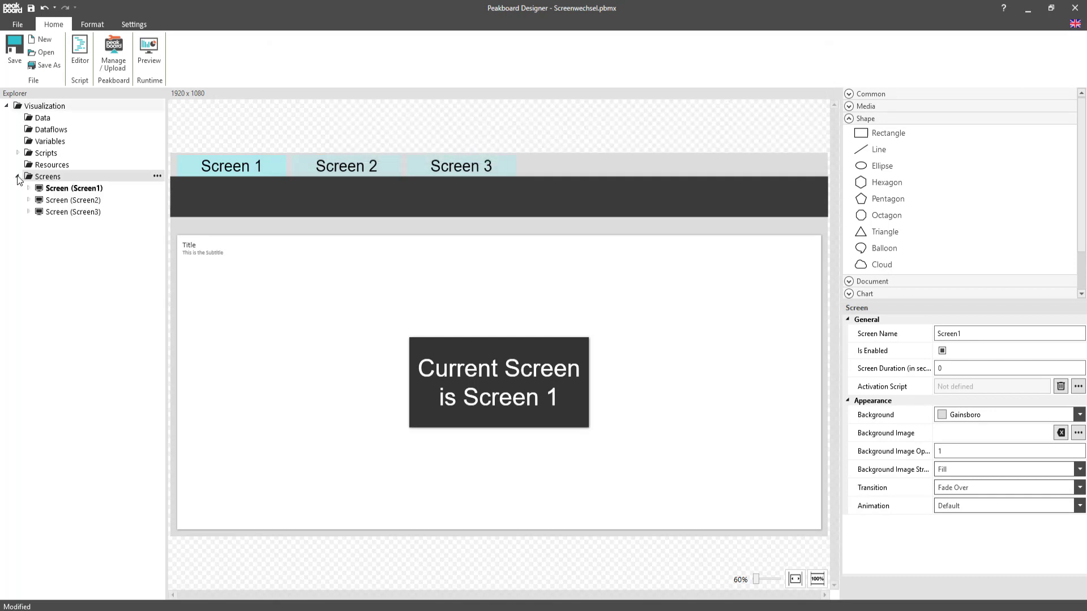
left_click(70, 201)
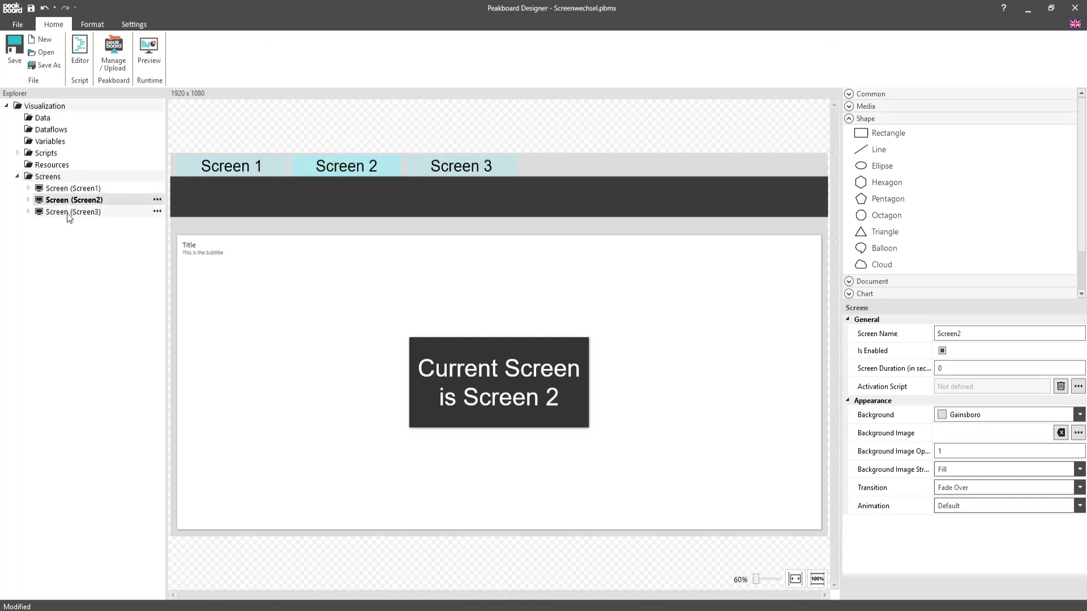
left_click(67, 213)
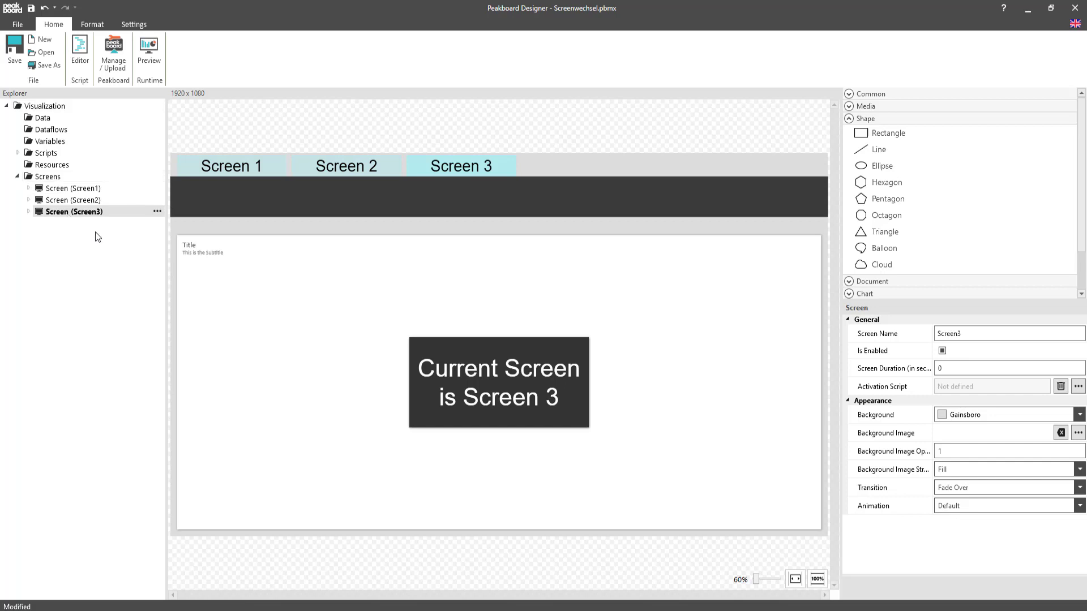
Add a Swiped Left global event script containing runtime.shownextscreen() and save it.
left_click(17, 154)
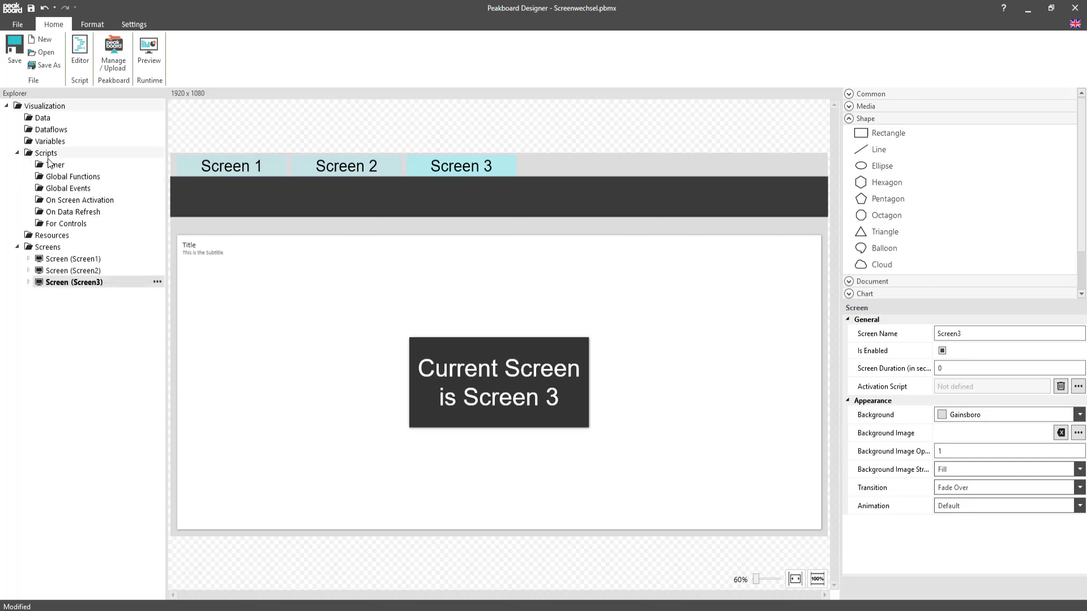
right_click(66, 189)
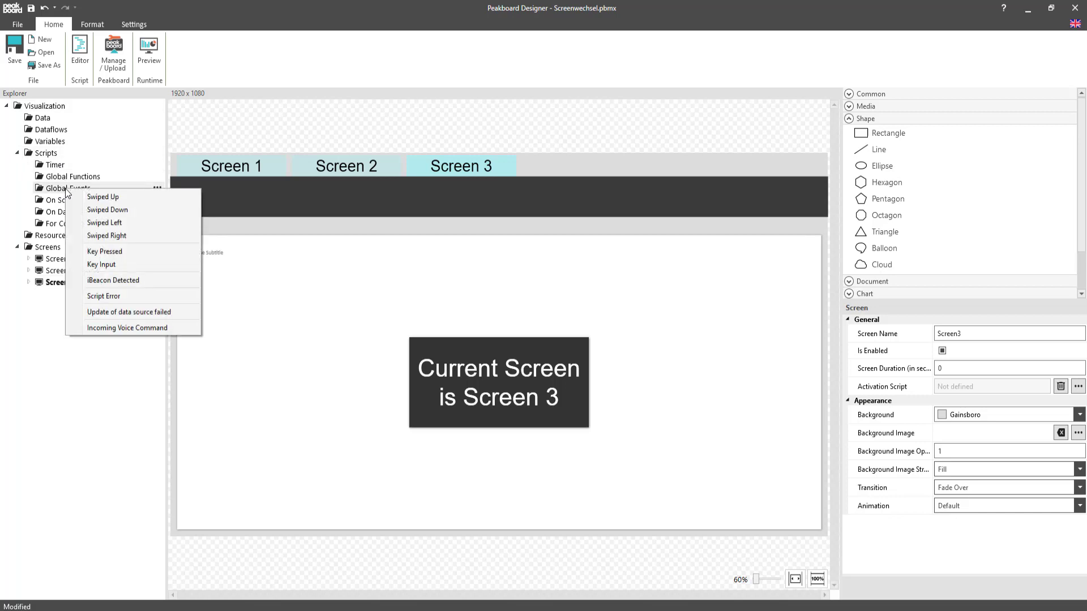
left_click(88, 223)
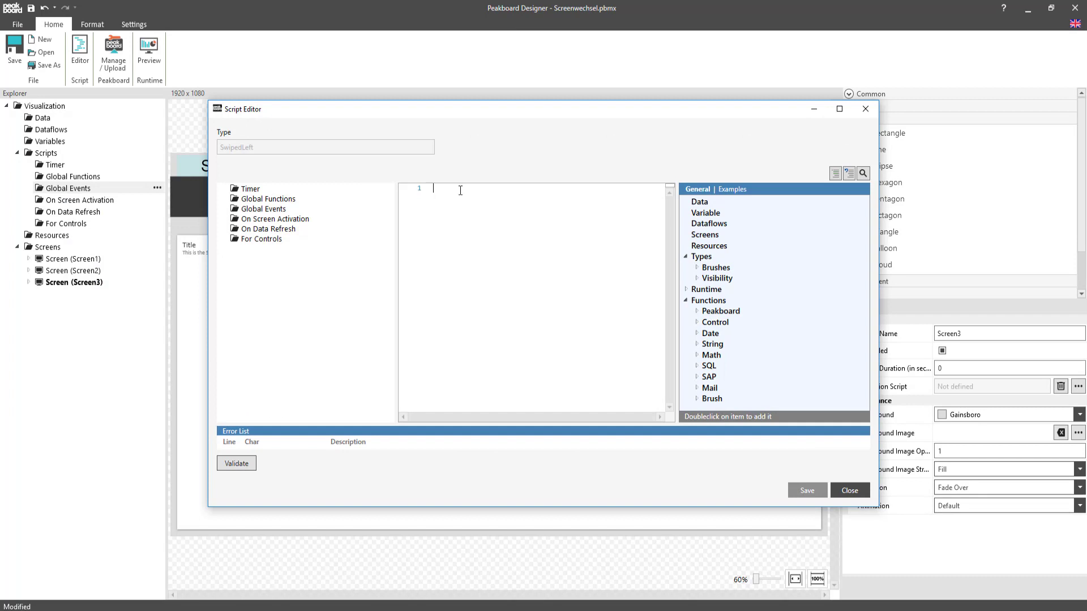
type("runtim")
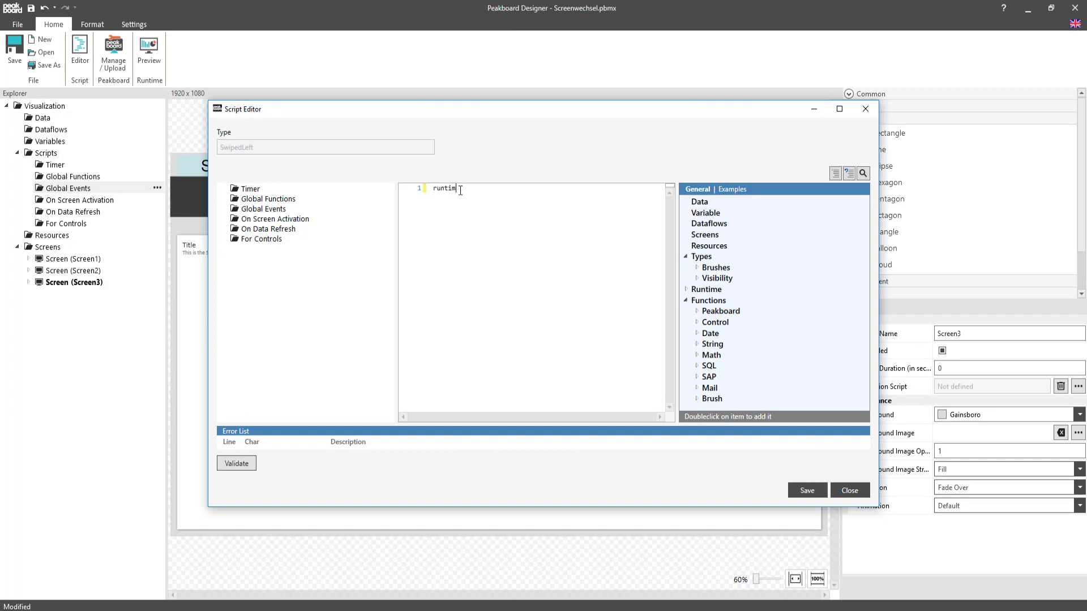
type("e.sh")
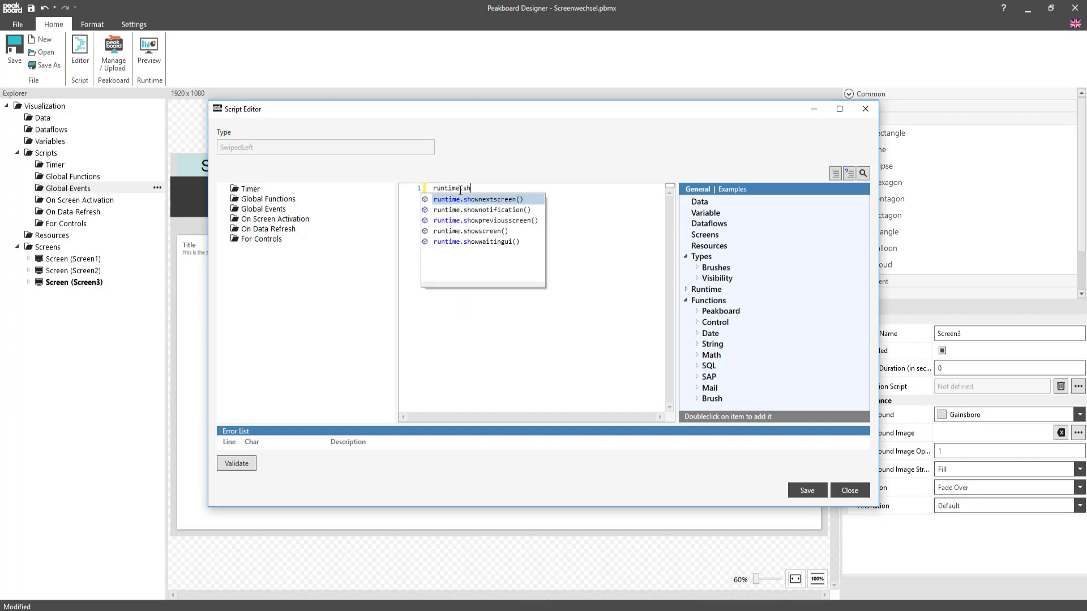
key("Return")
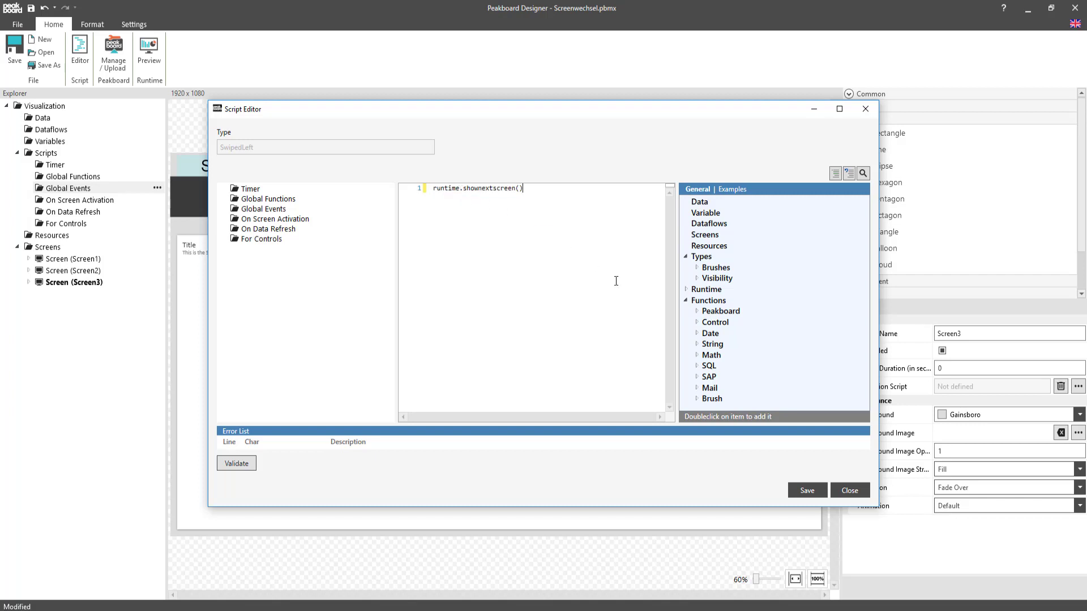
left_click(800, 492)
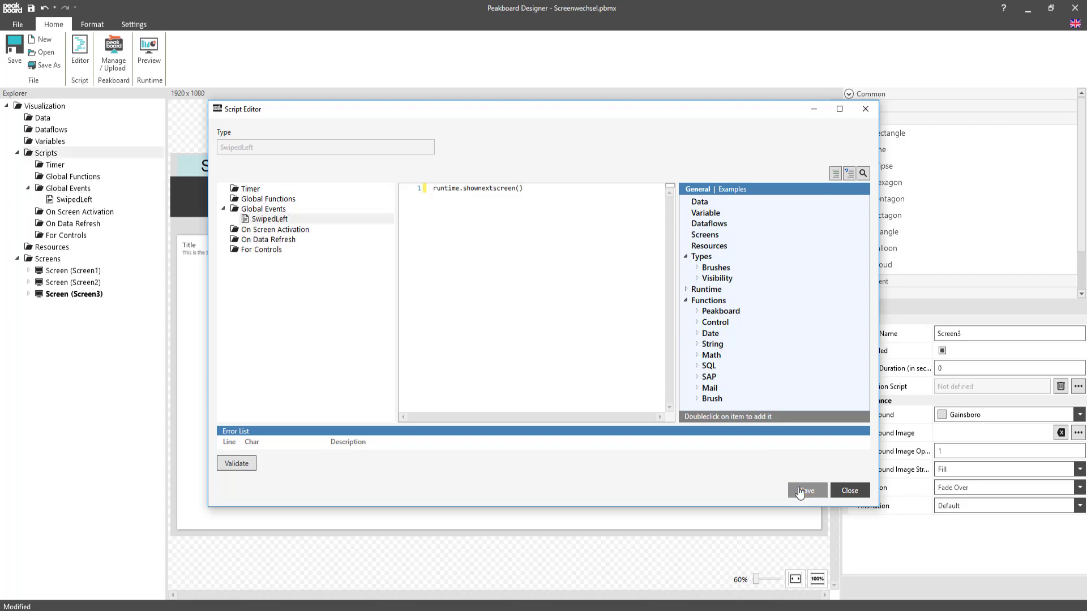
left_click(849, 490)
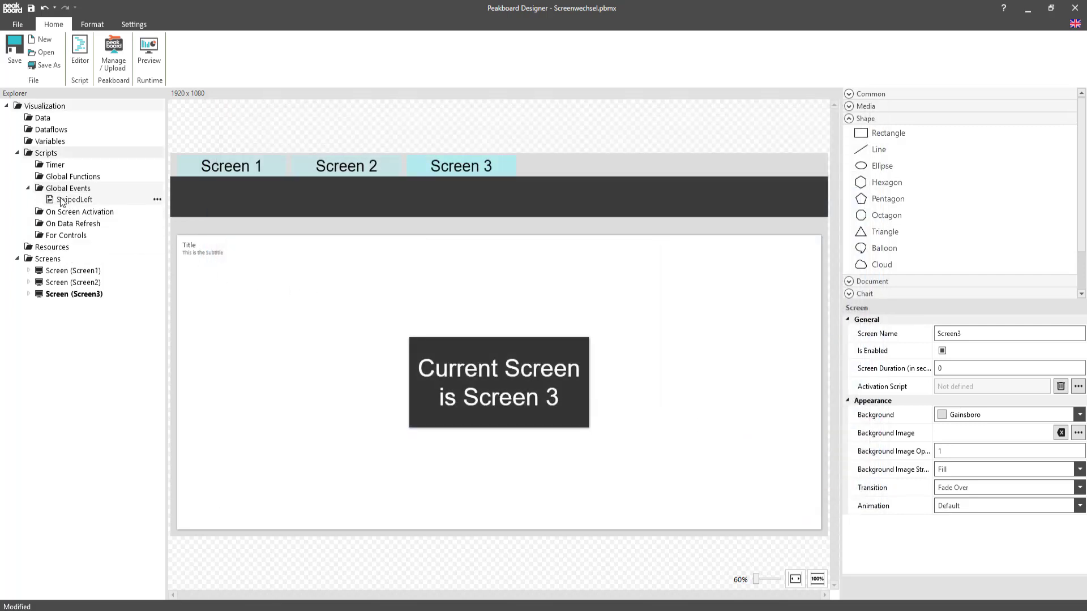
Add and save a Swiped Right global event script containing runtime.showpreviousscreen(), and preview the visualization.
right_click(73, 187)
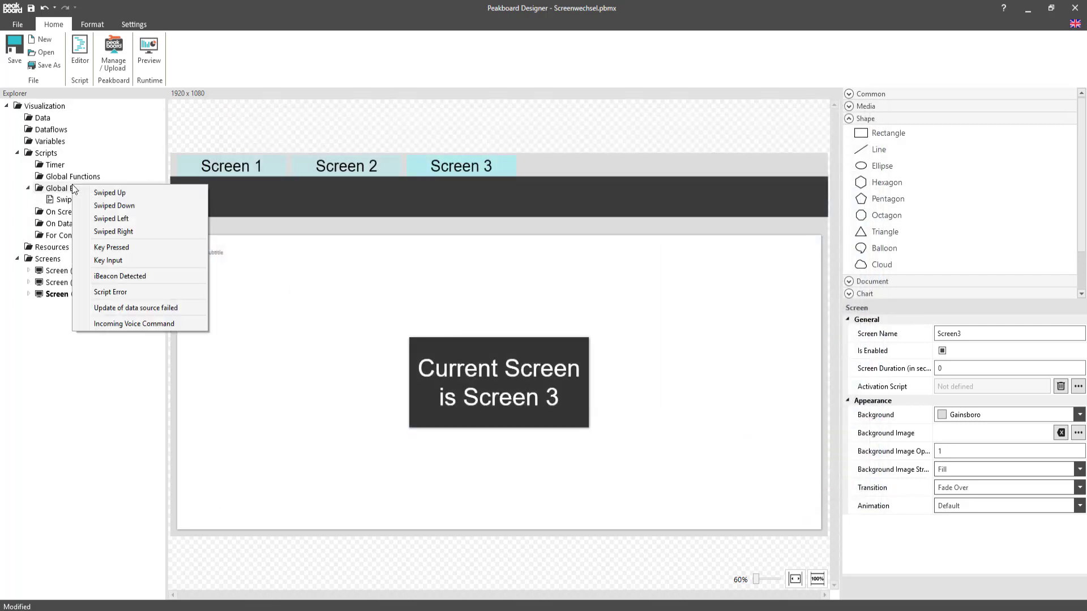
left_click(107, 232)
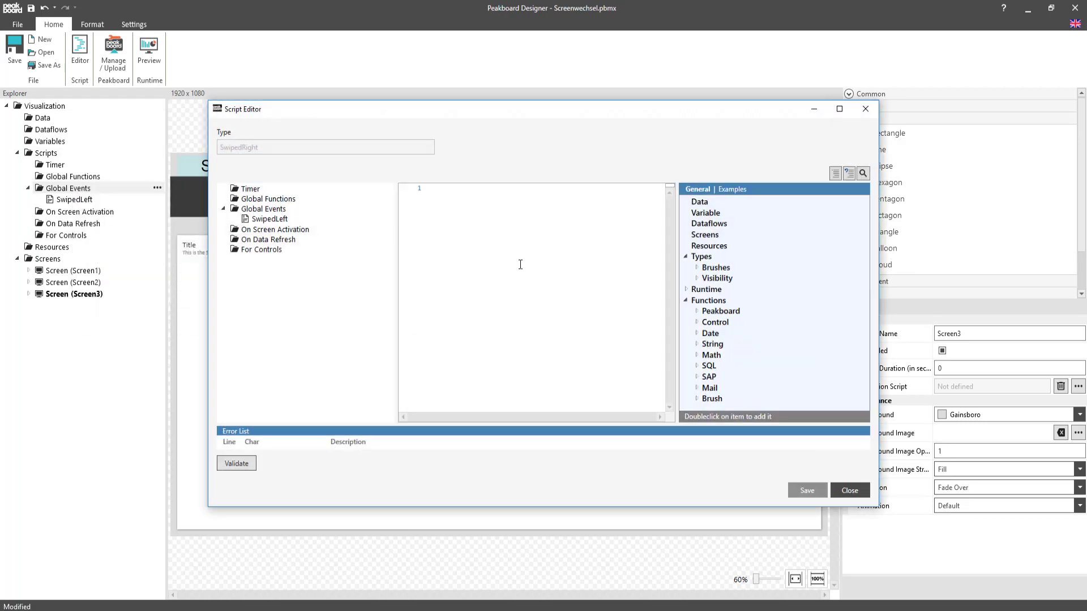
left_click(687, 290)
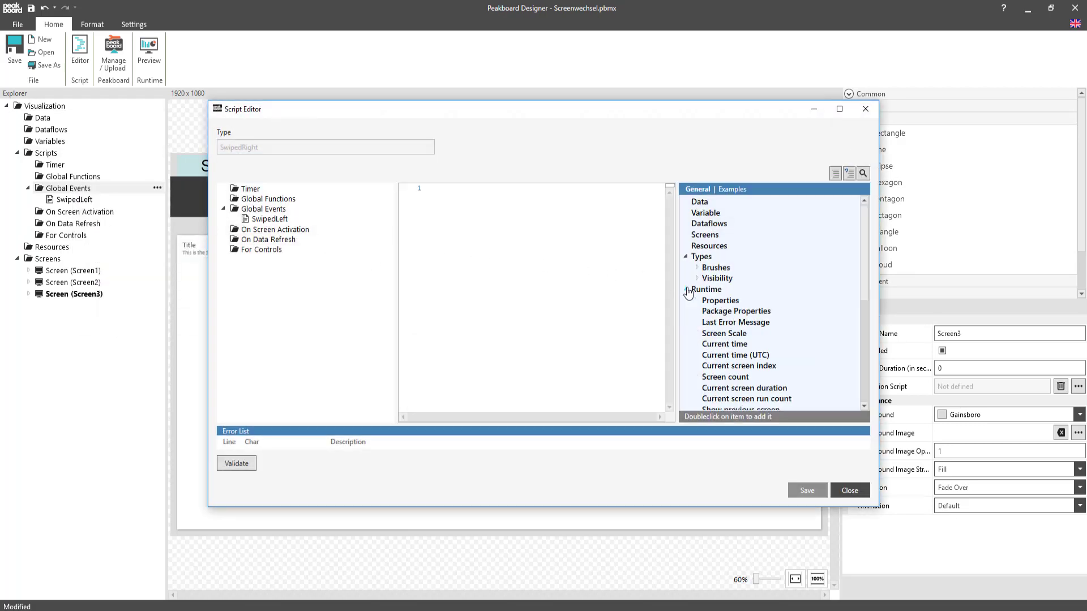
scroll(811, 332, "down", 3)
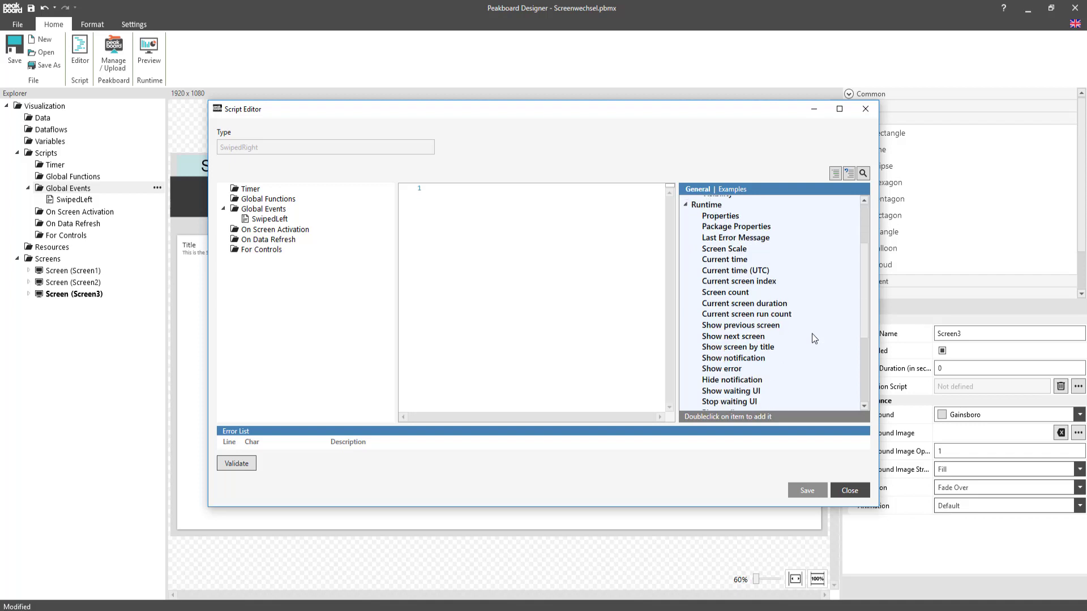
double_click(745, 326)
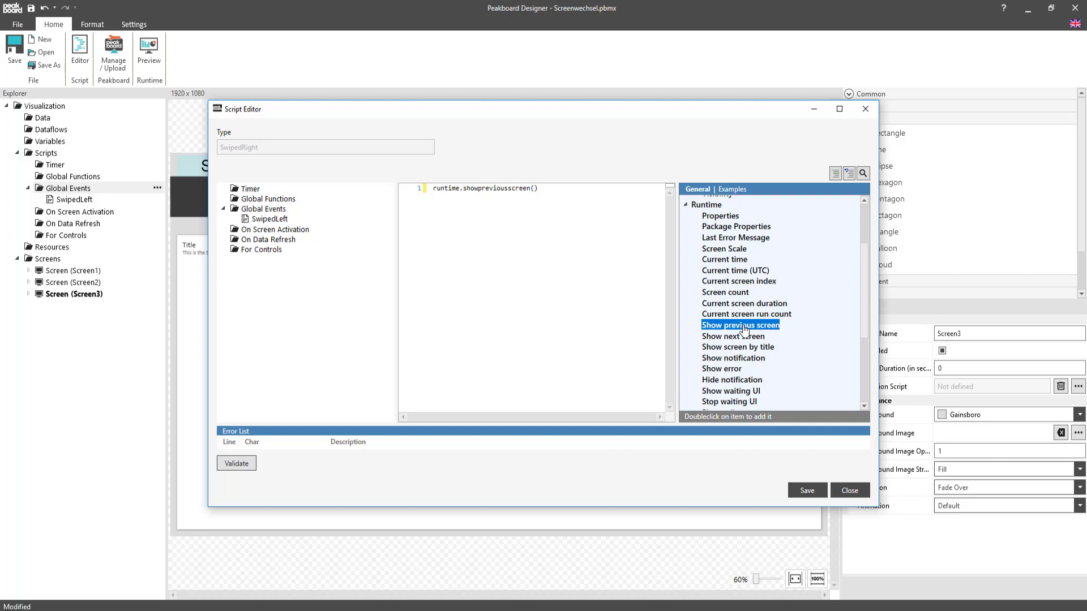
left_click(808, 493)
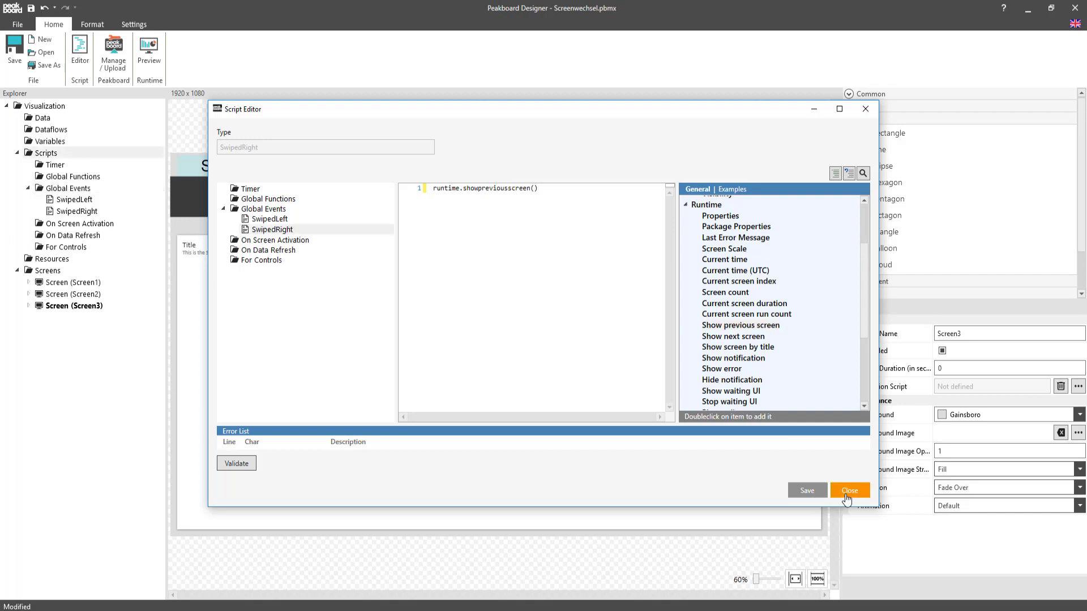
left_click(848, 499)
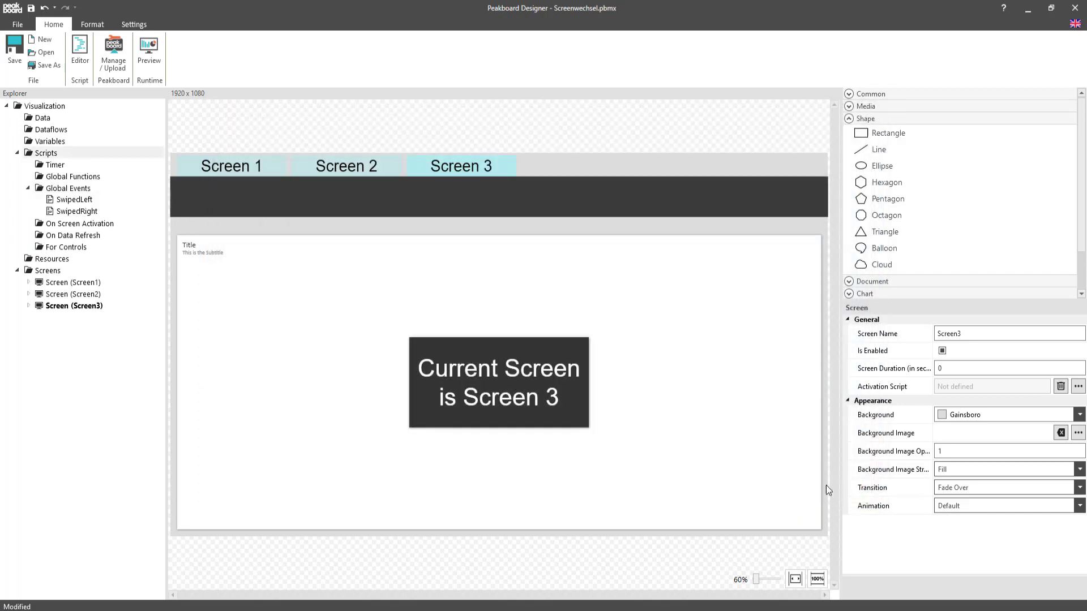
left_click(154, 68)
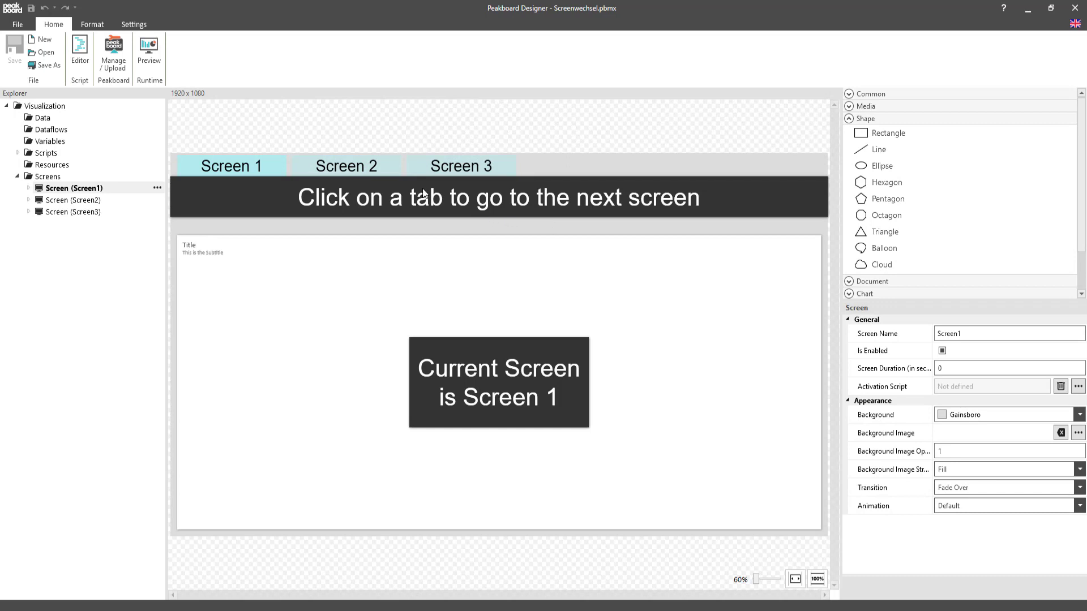
Examine the Screen 2 and Screen 3 tabs on Screen1, view Screen2 and Screen3, and return to Screen1.
left_click(354, 168)
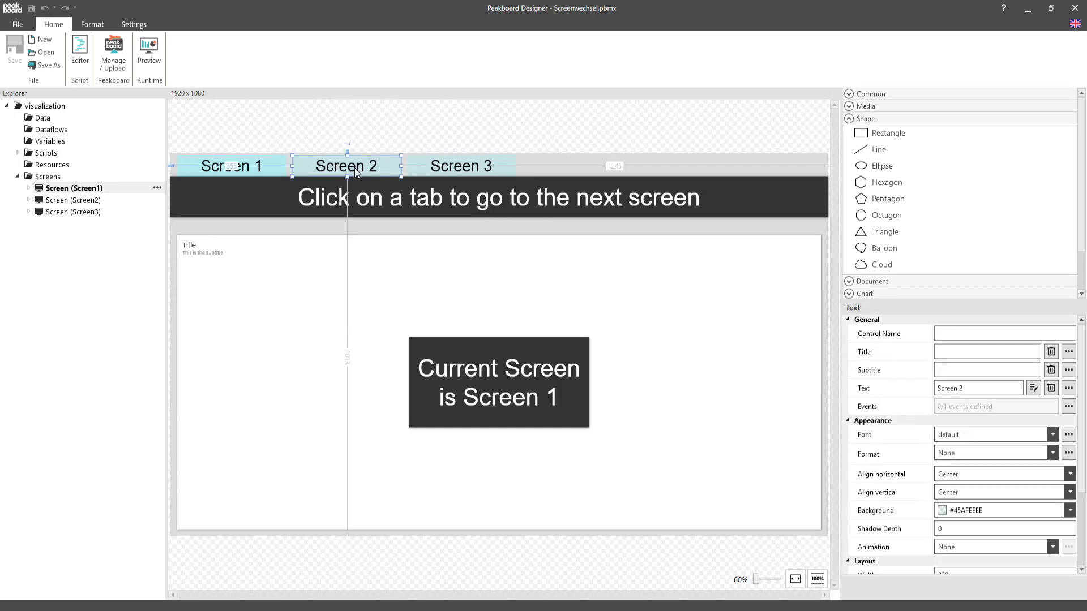
left_click(490, 168)
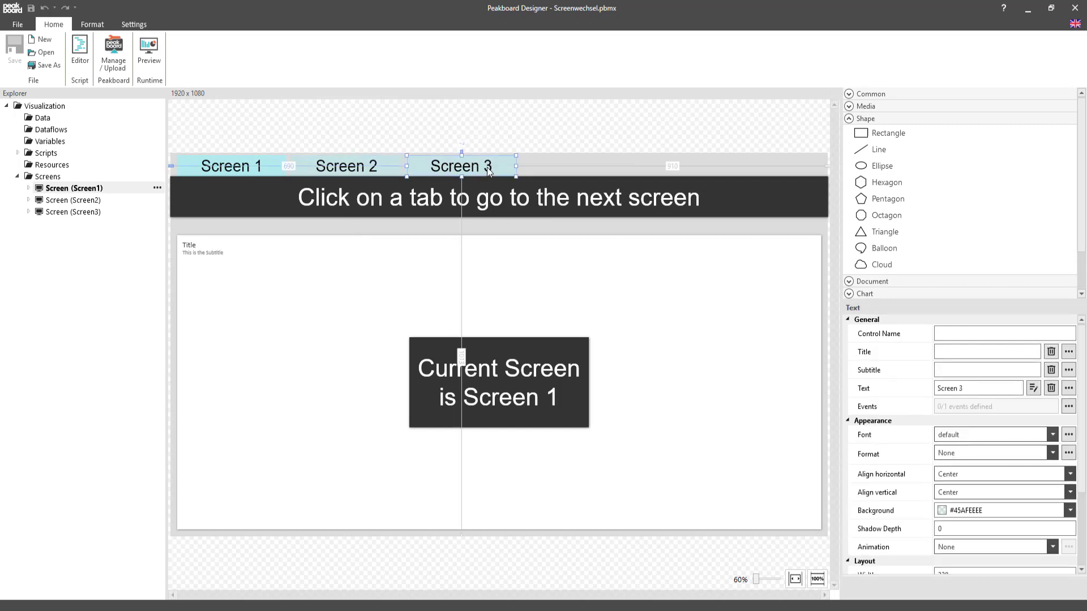
left_click(70, 203)
left_click(69, 213)
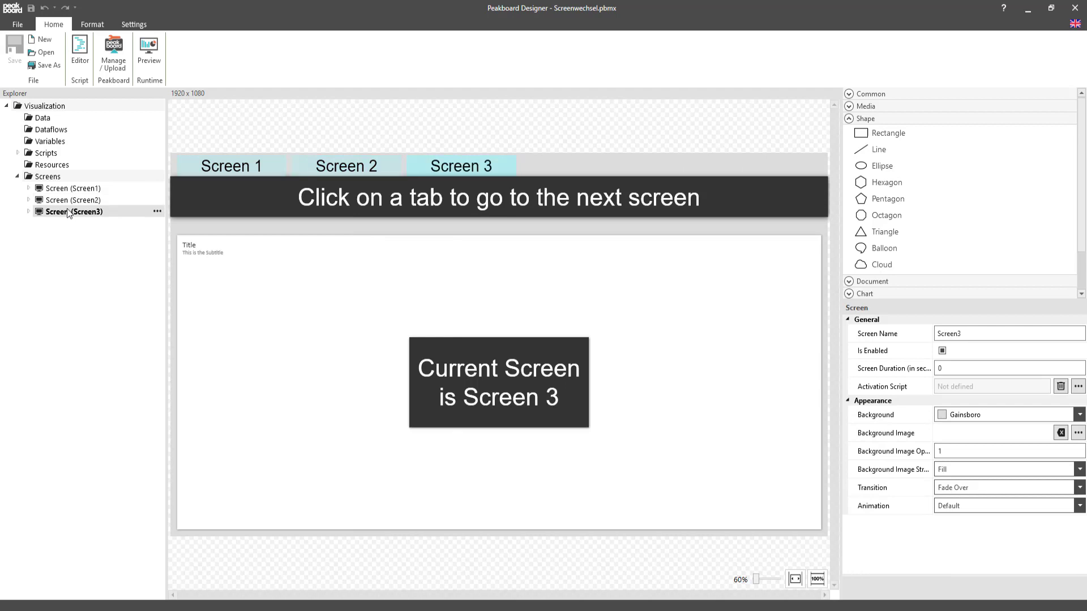
left_click(72, 190)
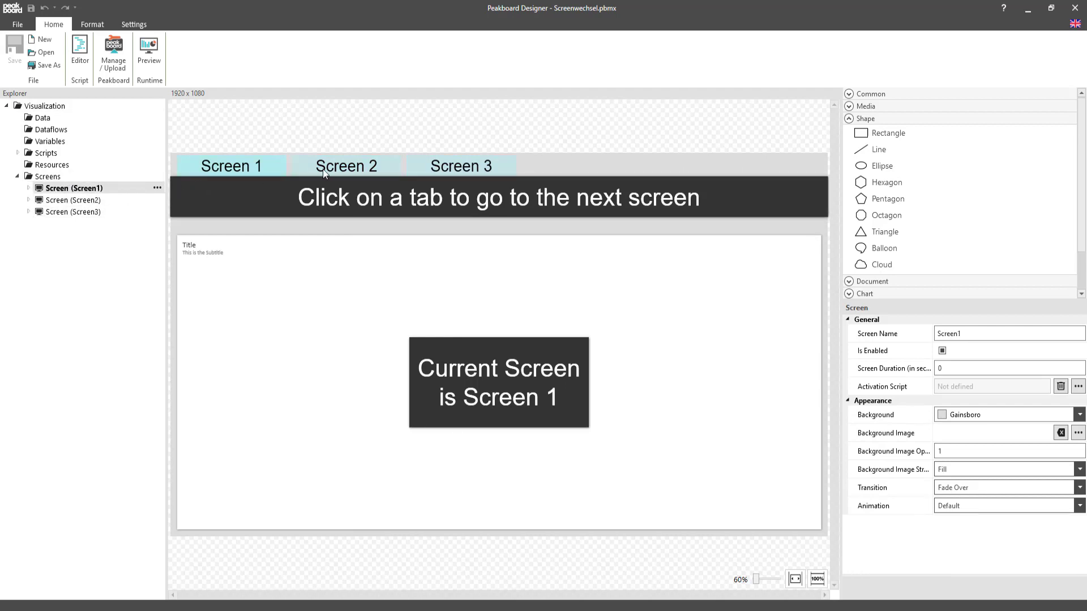
Give the Screen 2 tab on Screen1 a Tapped event script with runtime.showscreen('Screen2'), using the Show screen by title function.
left_click(377, 168)
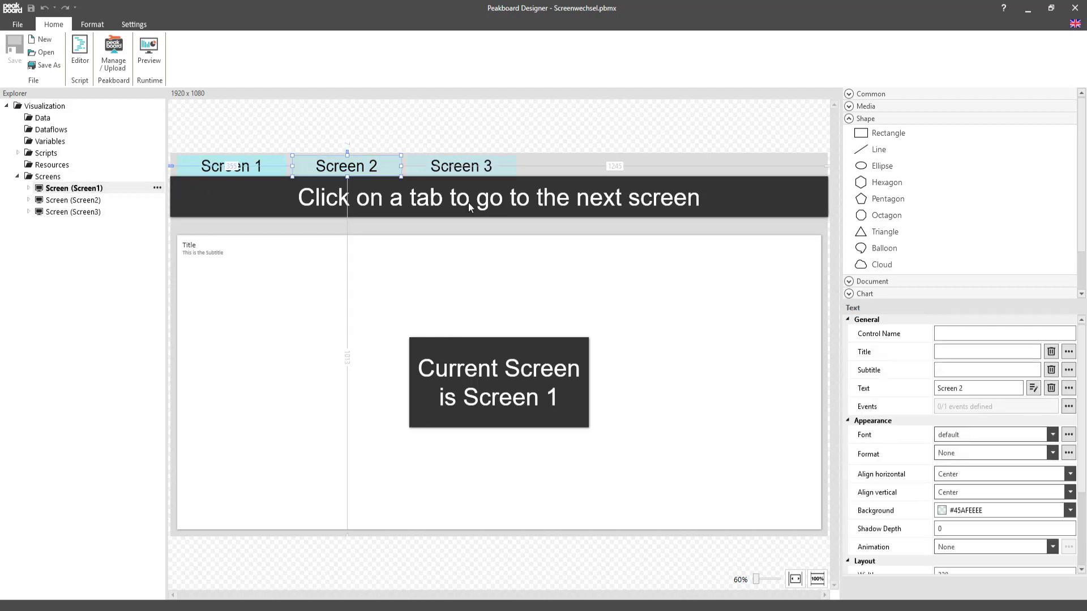
left_click(1068, 407)
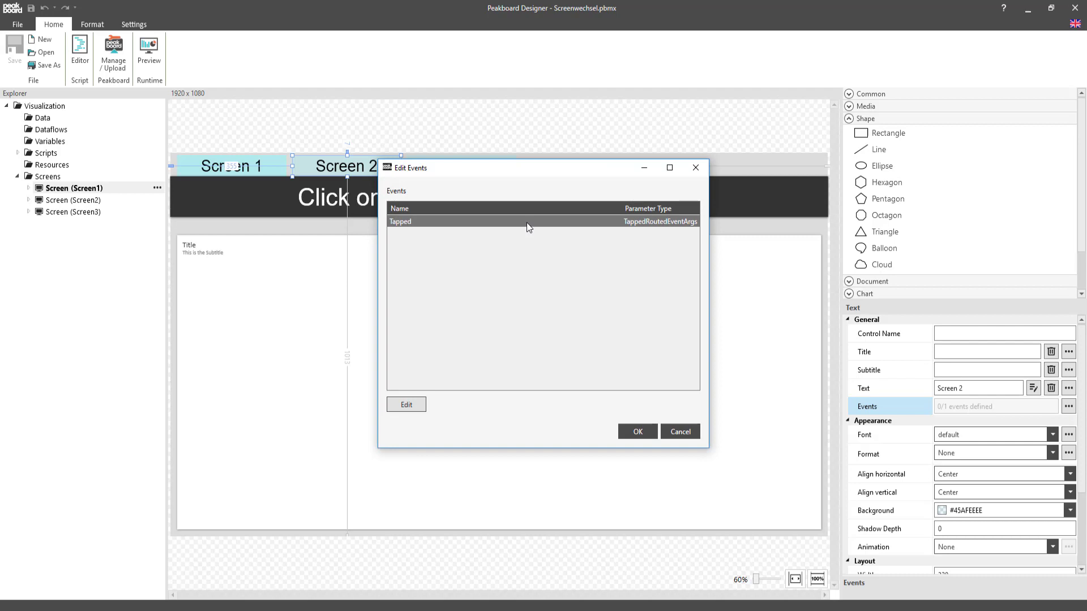
double_click(511, 254)
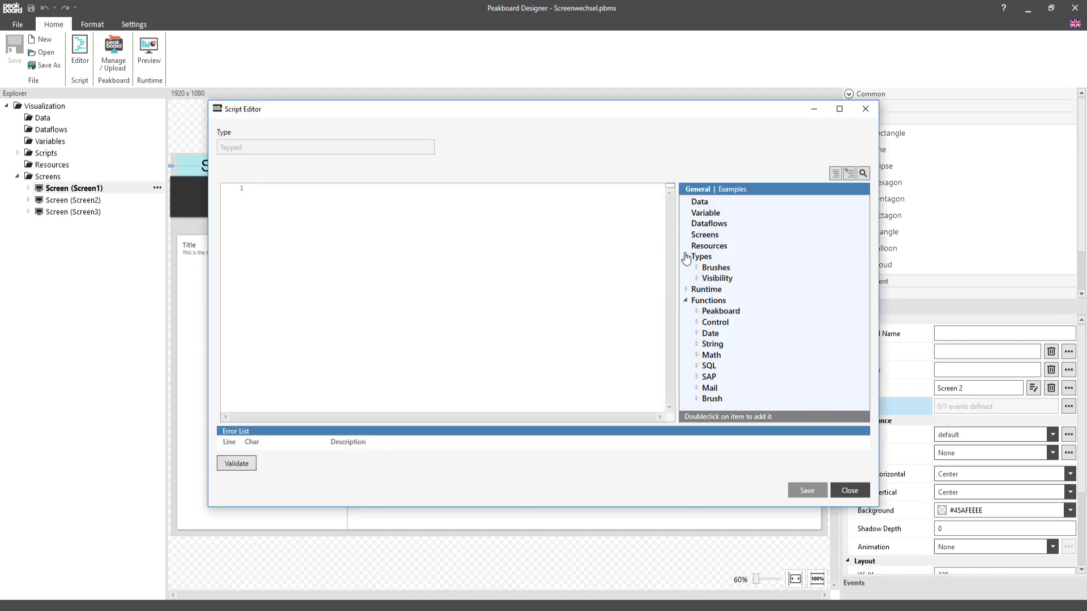
left_click(687, 291)
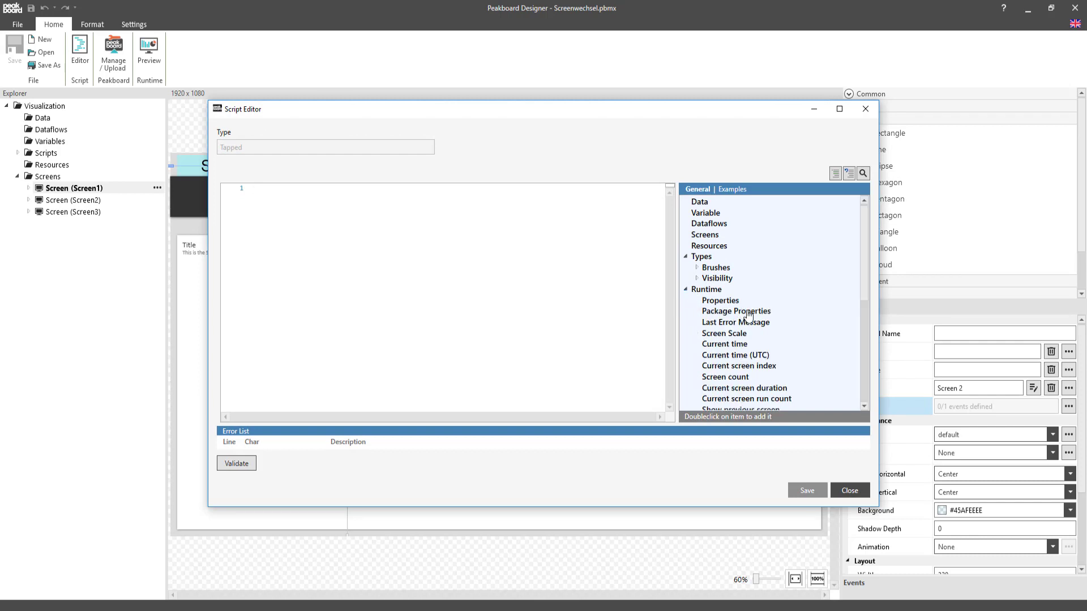
scroll(747, 317, "down", 3)
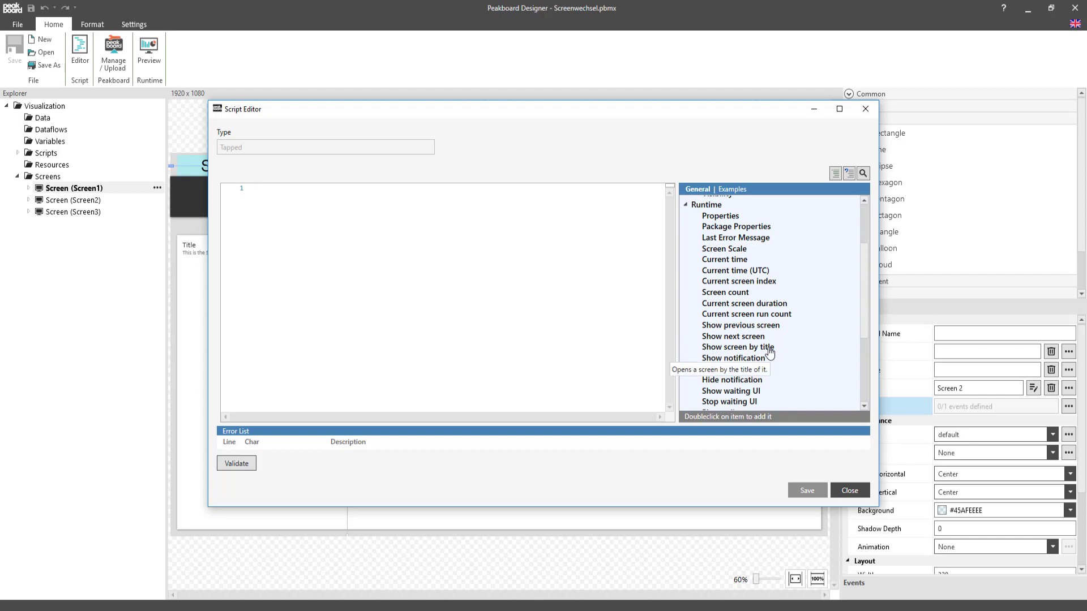
double_click(769, 348)
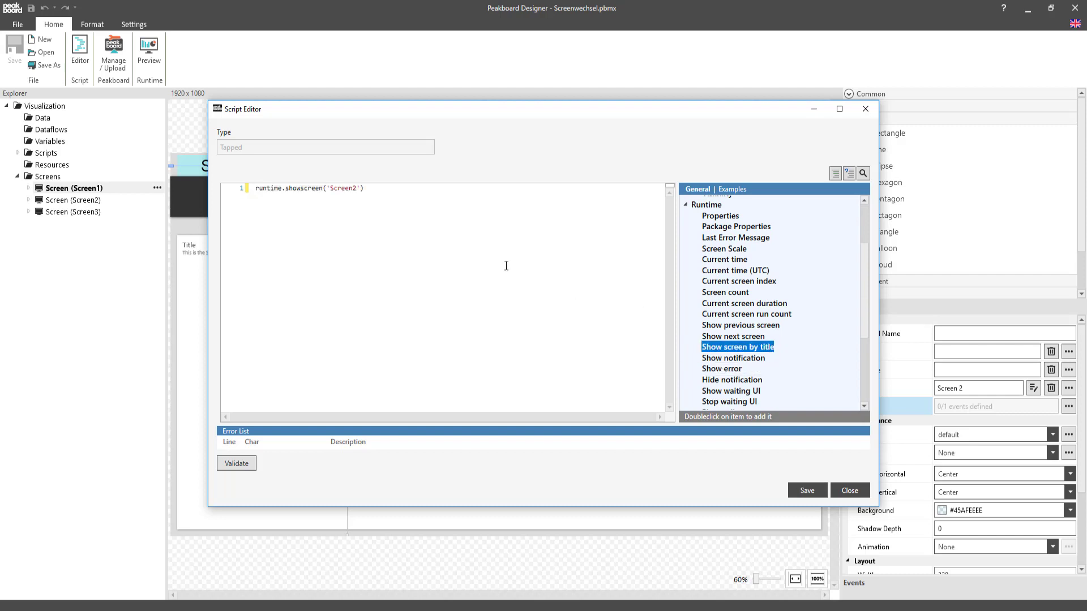
left_click(384, 190)
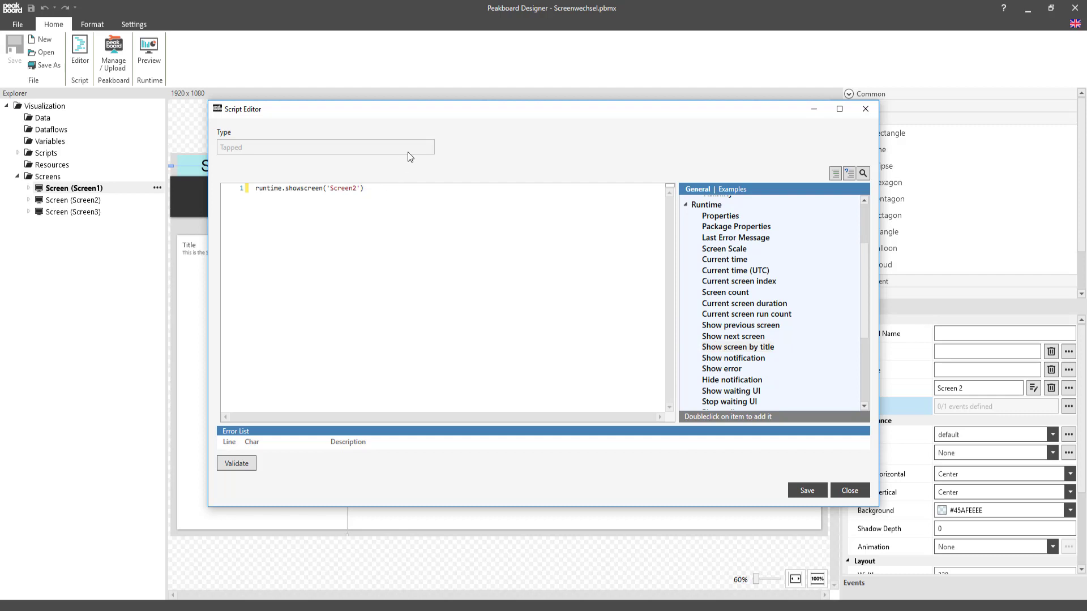
left_click_drag(412, 114, 452, 209)
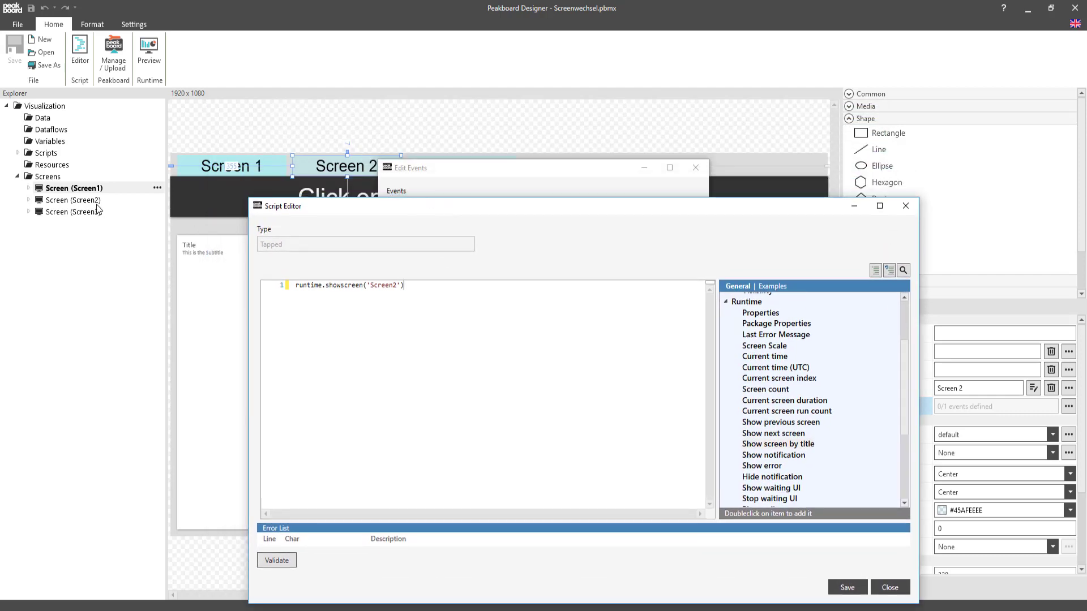
left_click(847, 588)
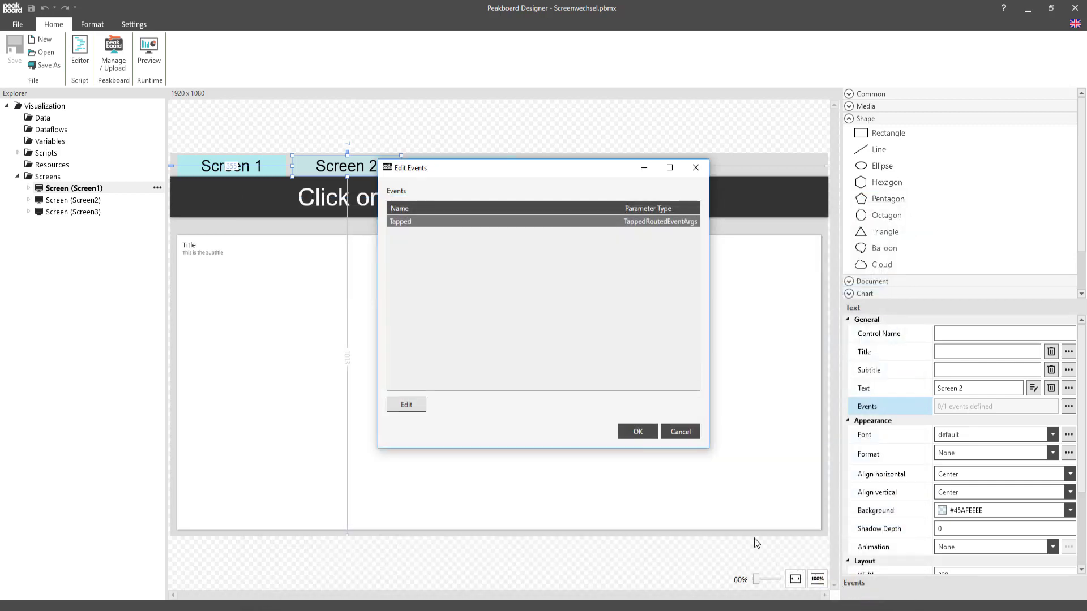
left_click(638, 432)
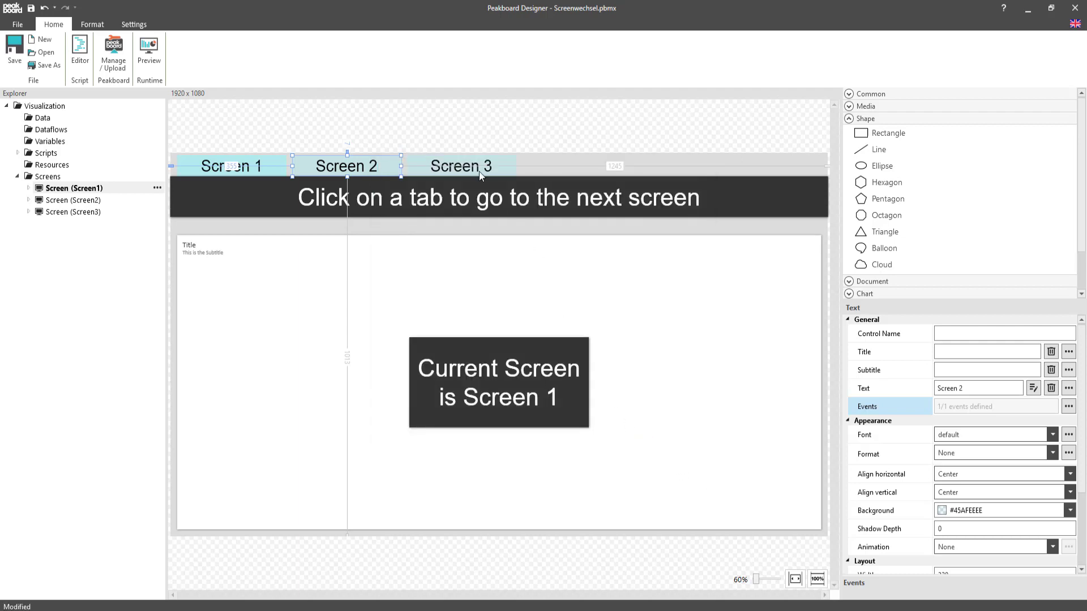
Give the Screen 3 tab on Screen1 a Tapped event script with runtime.showscreen('Screen3') and save the event.
key("Tab")
left_click(1069, 407)
double_click(447, 219)
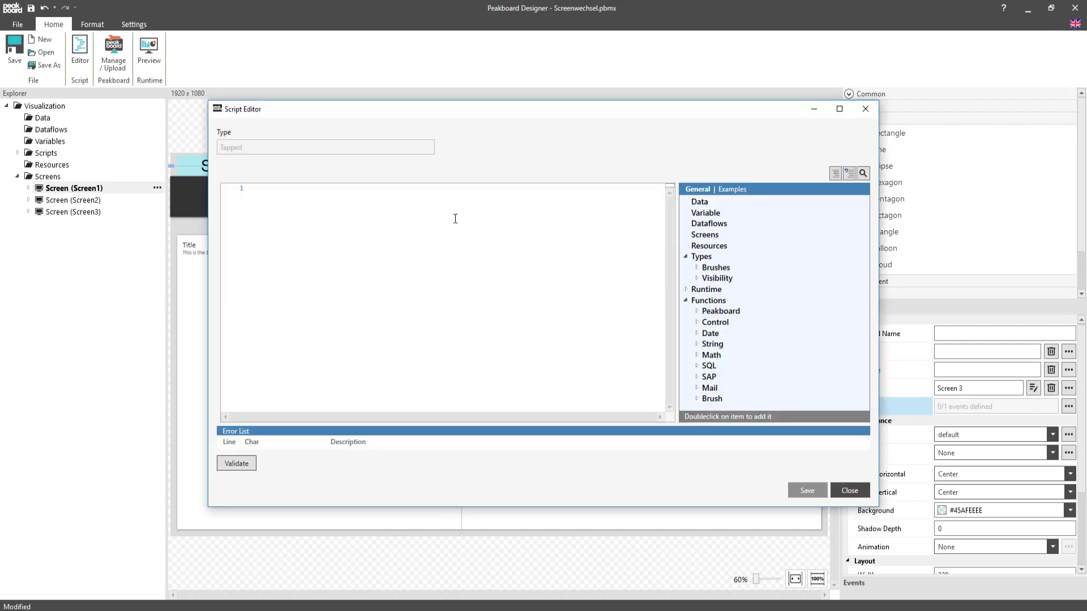
left_click(685, 291)
scroll(737, 317, "down", 1)
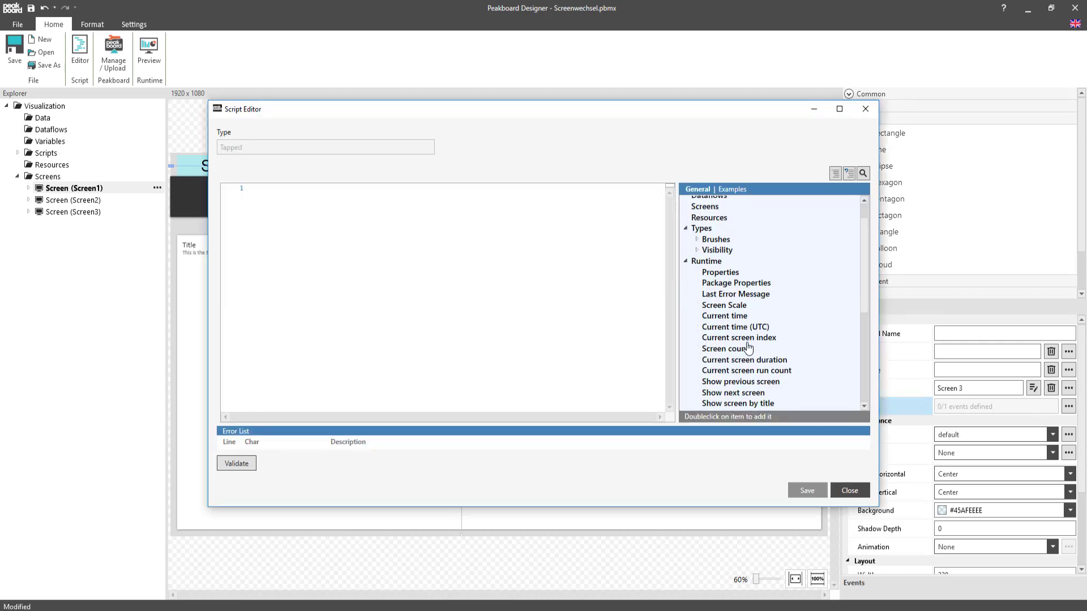
left_click(761, 403)
double_click(762, 403)
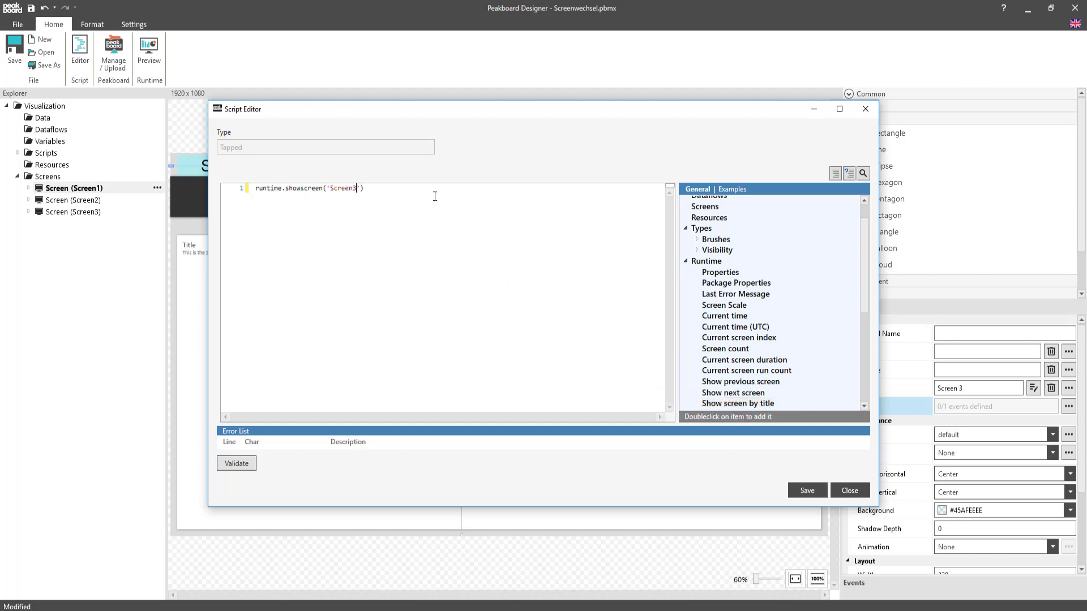
left_click(808, 490)
left_click(637, 432)
On Screen2, give the Screen 1 and Screen 3 tabs Tapped event scripts that show their matching screens by title.
left_click(74, 200)
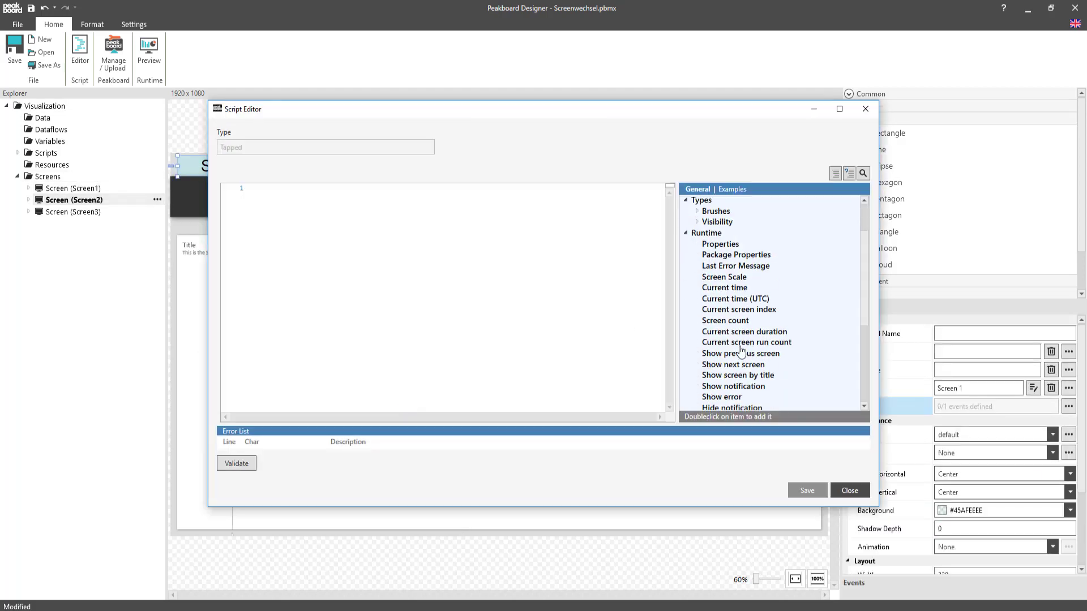
double_click(736, 375)
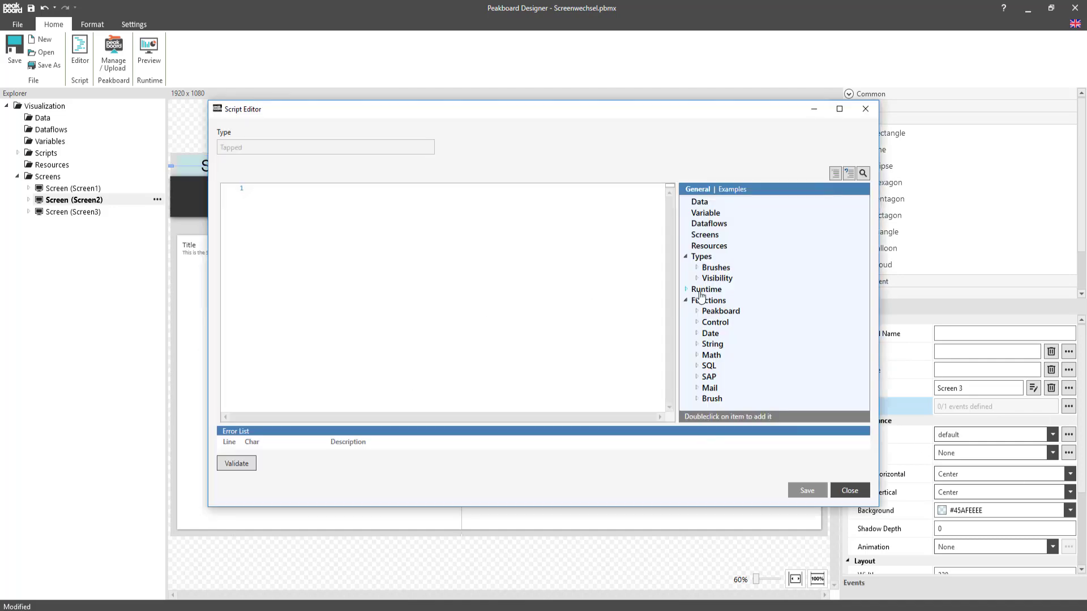
left_click(686, 290)
double_click(736, 368)
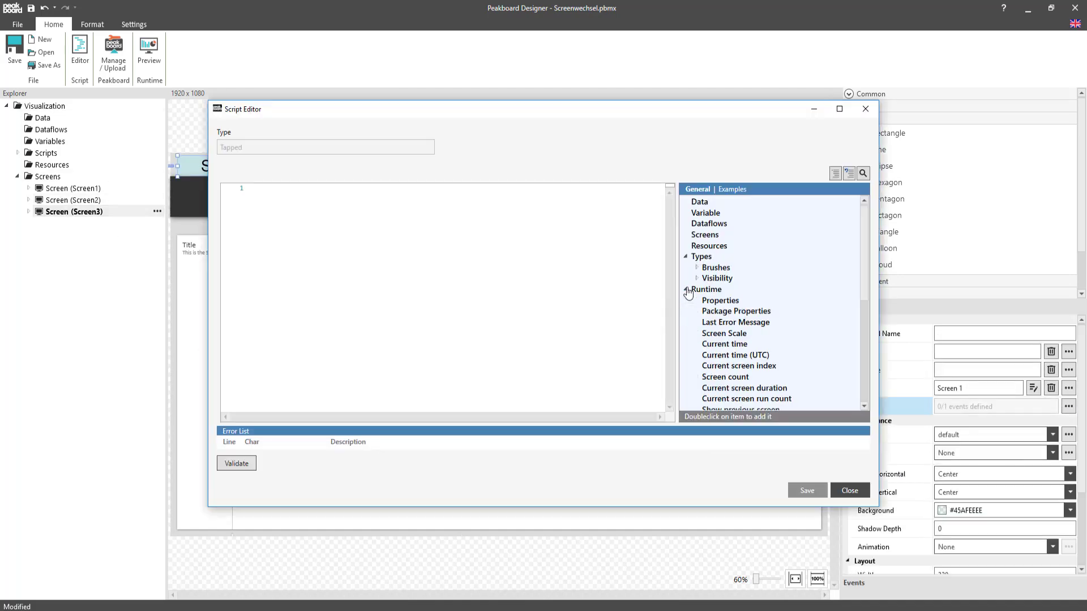
On Screen3, script the Screen 1 and Screen 2 tabs' Tapped events with runtime.showscreen for their matching screens, and test the tabs in the preview.
scroll(688, 292, "down", 2)
double_click(736, 376)
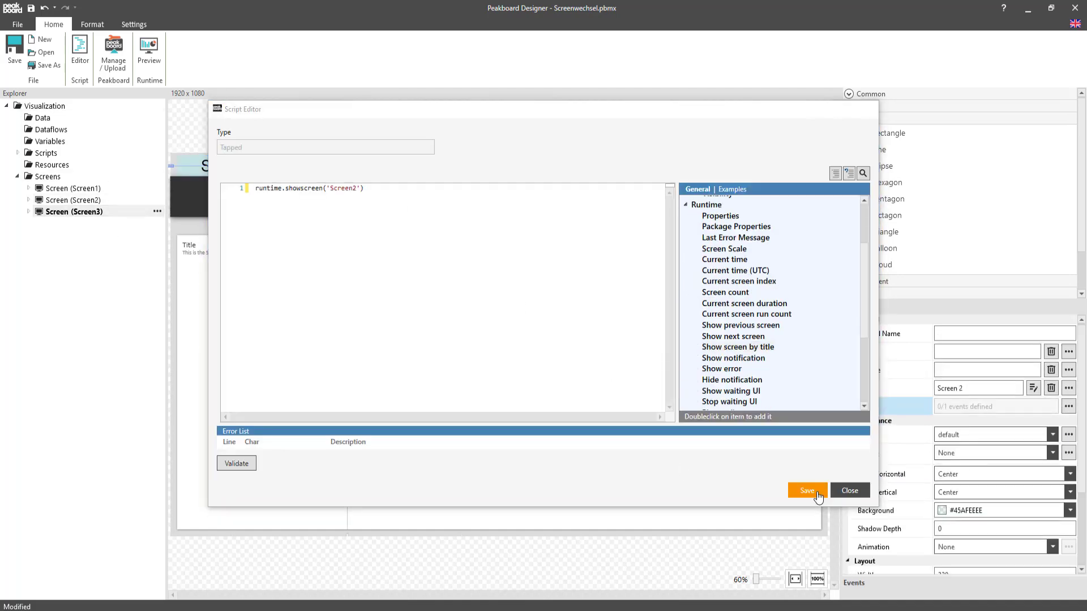
left_click(817, 492)
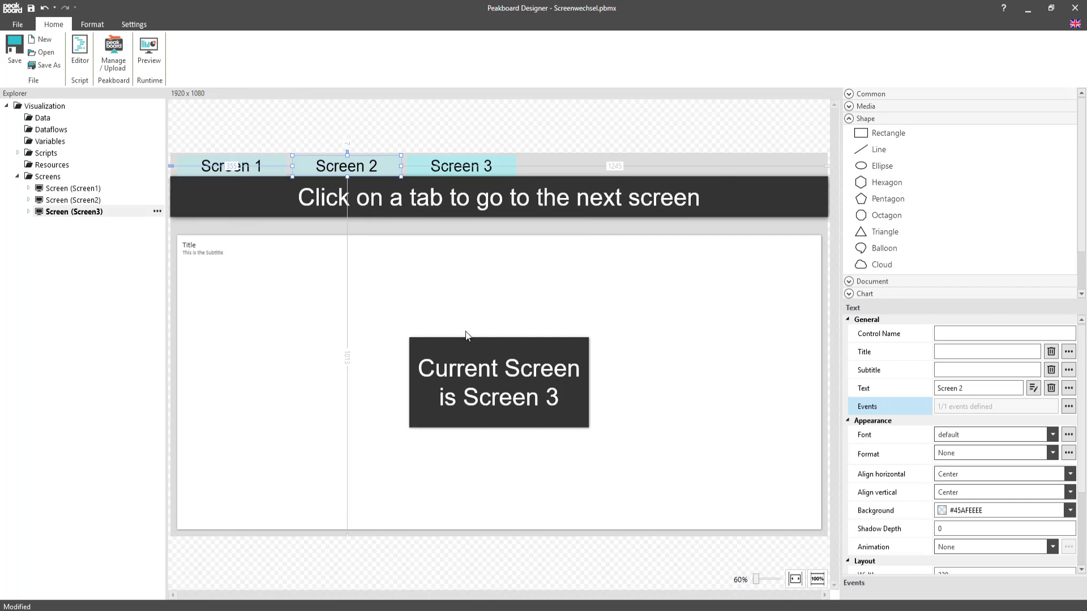
left_click(149, 63)
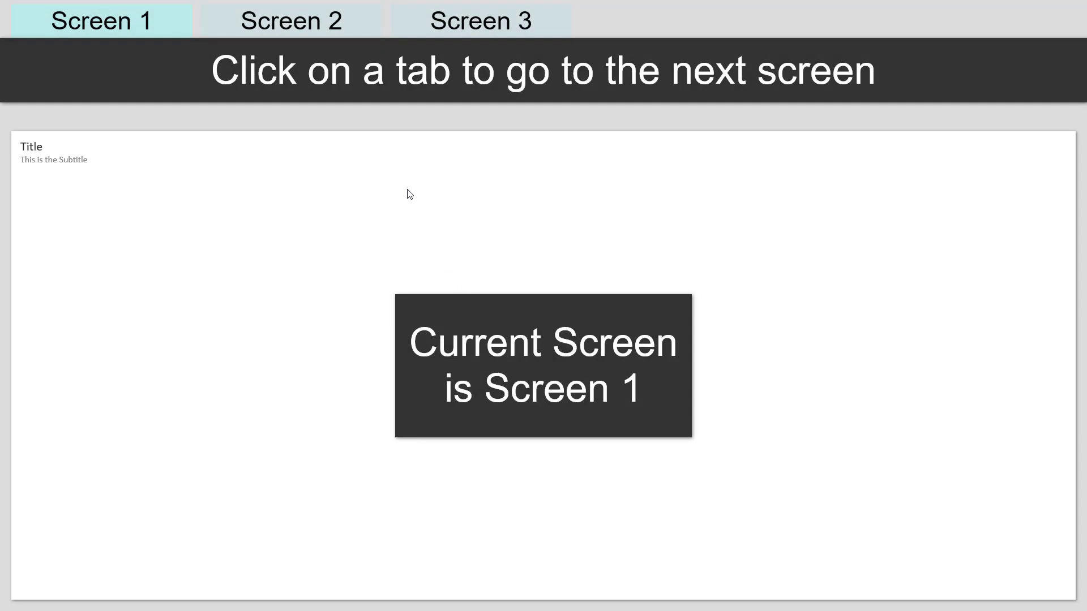
left_click(316, 26)
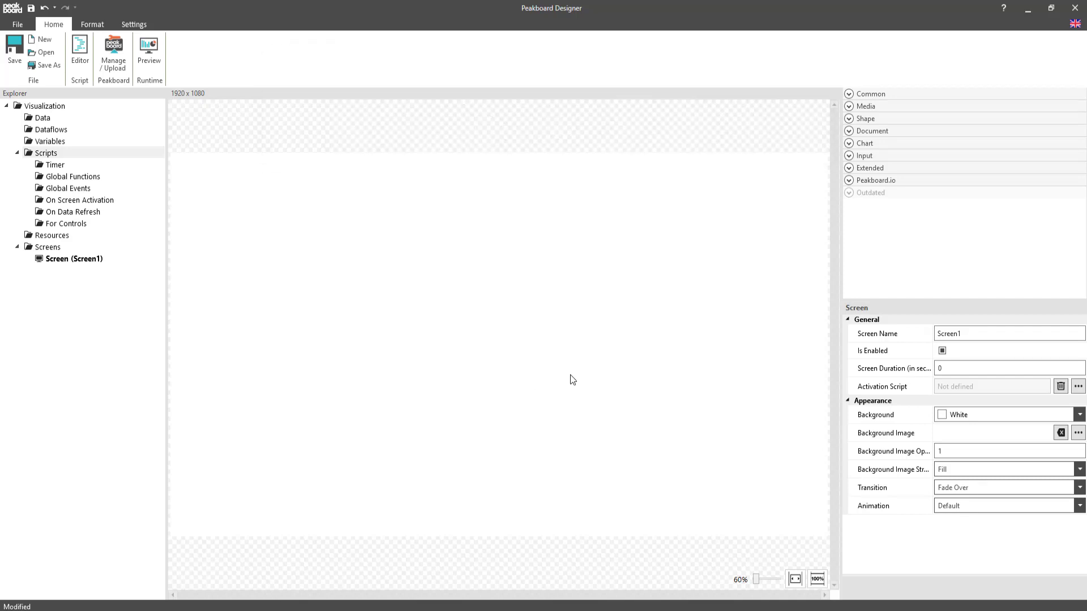
Add a Text control near the middle of the blank Screen1 and set its control name to input.
left_click(859, 95)
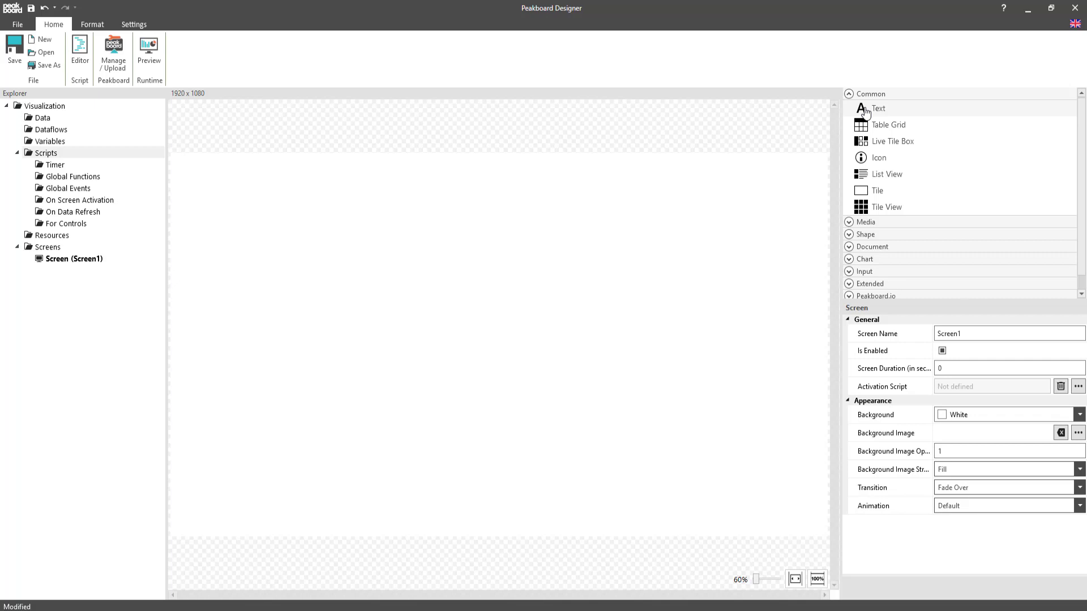
left_click_drag(864, 112, 544, 309)
left_click(982, 336)
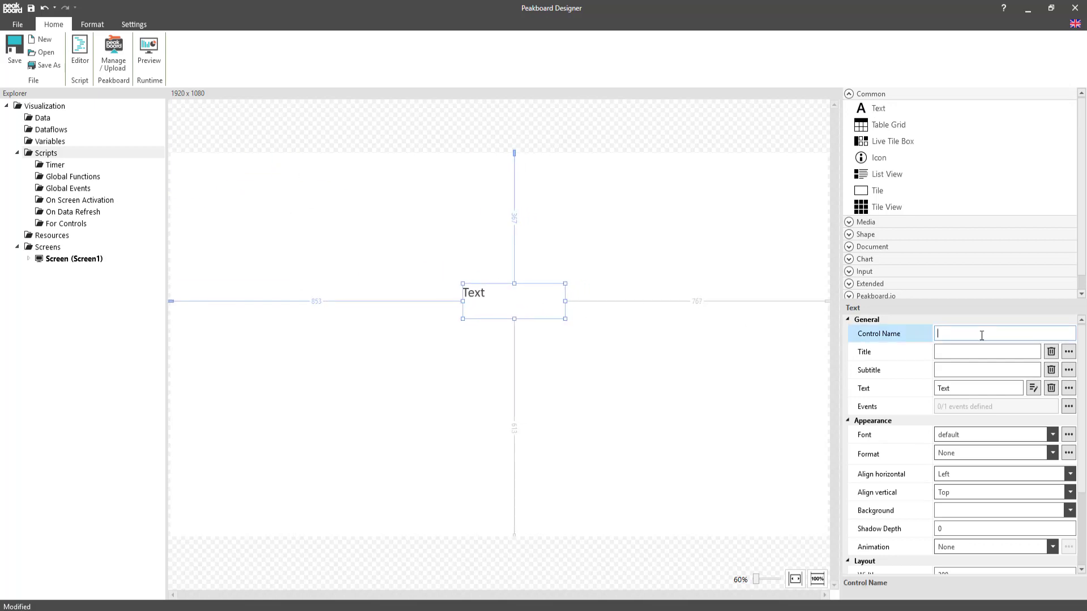
type("input")
left_click(583, 389)
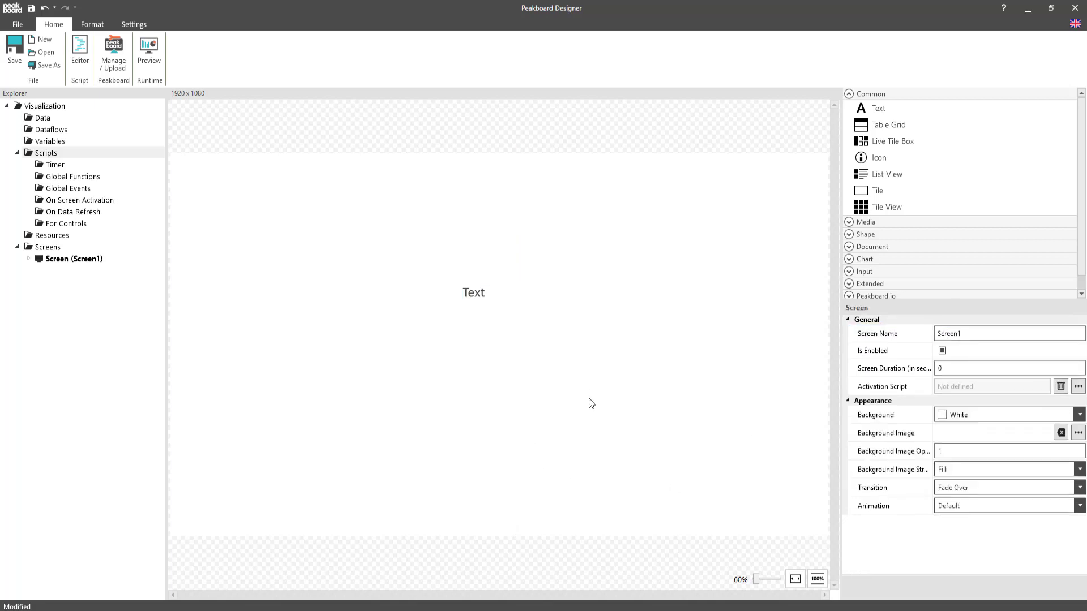
Add and save a Key Pressed global event script containing screens['Screen1'].input.text = e.key.
right_click(60, 192)
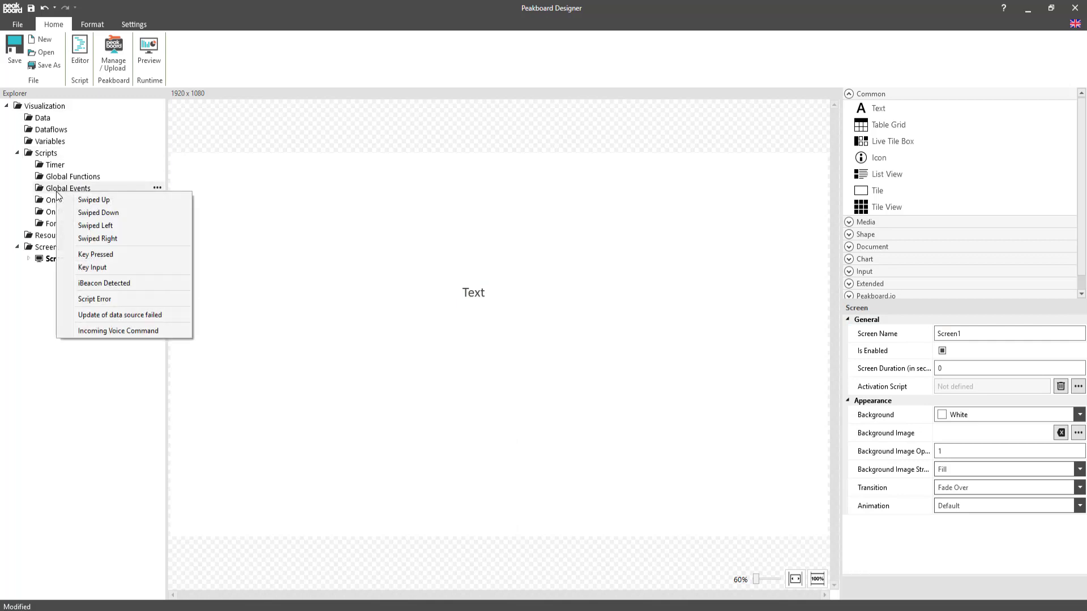
left_click(93, 257)
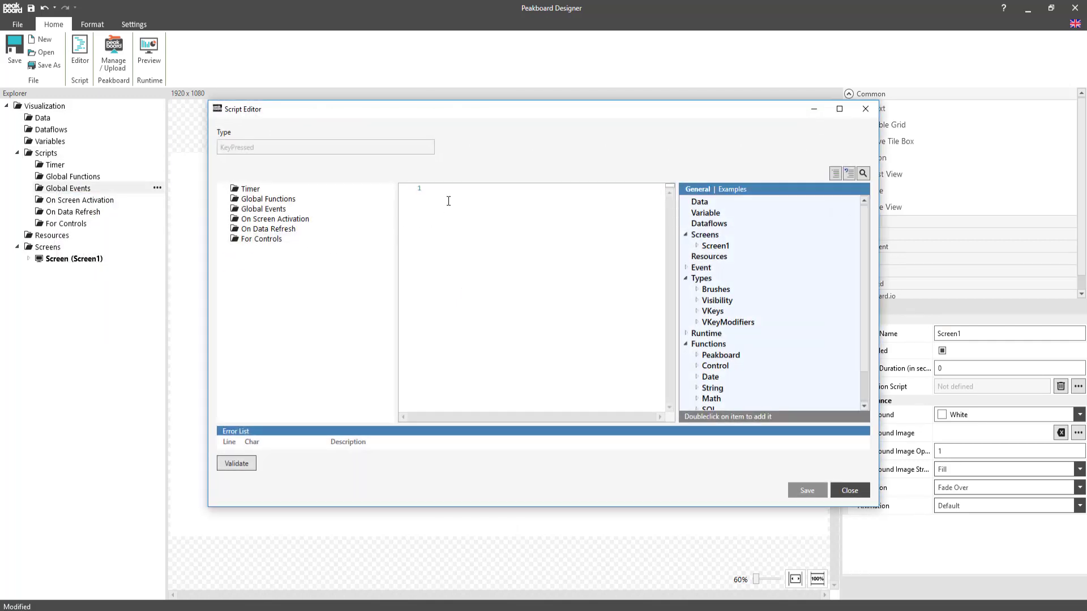
type("screens.")
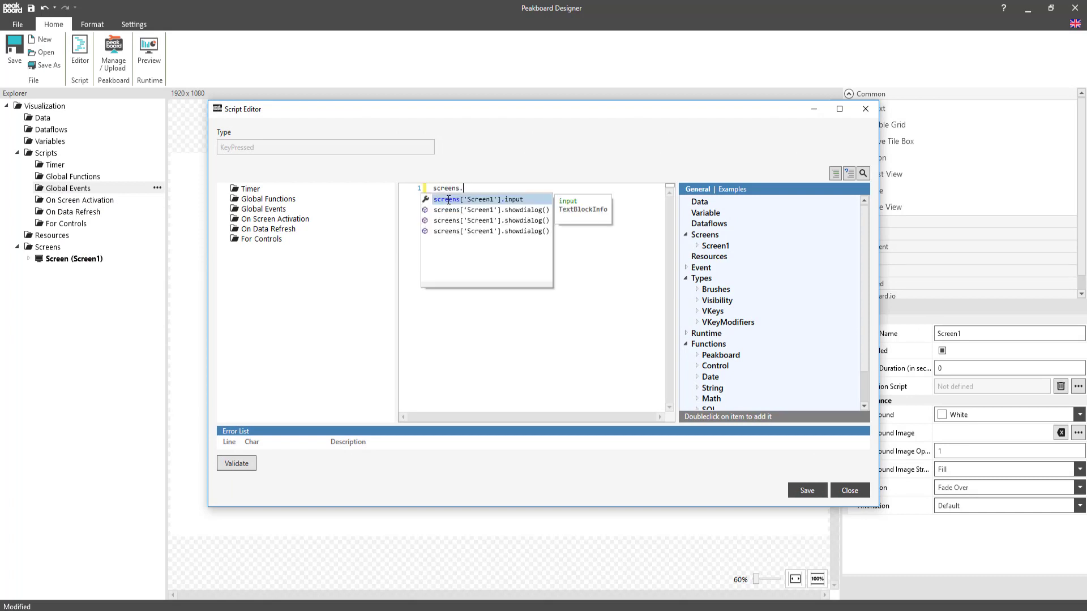
key("Return")
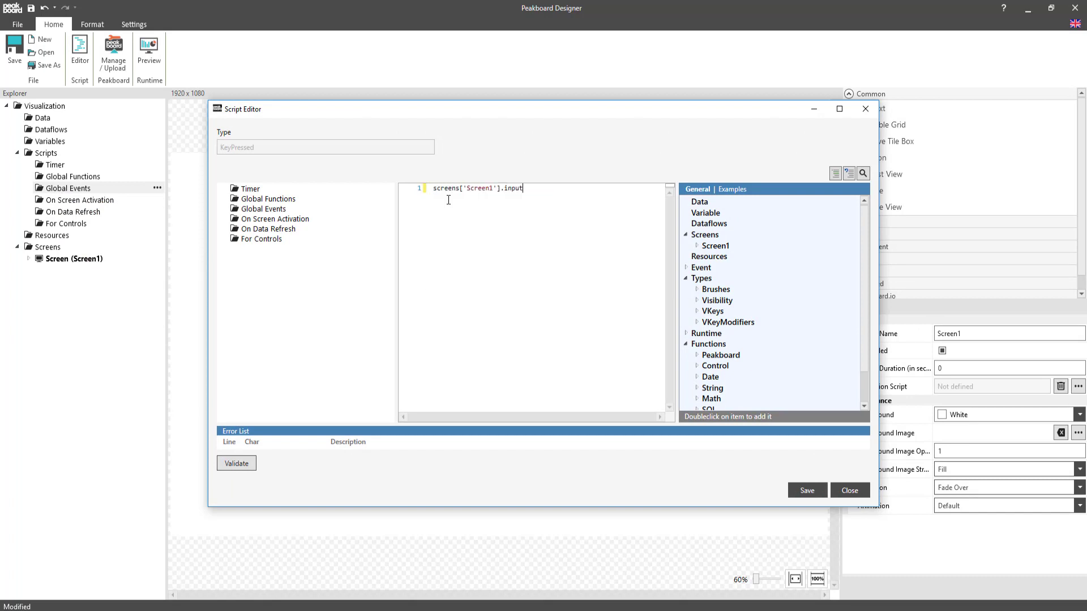
type(".text")
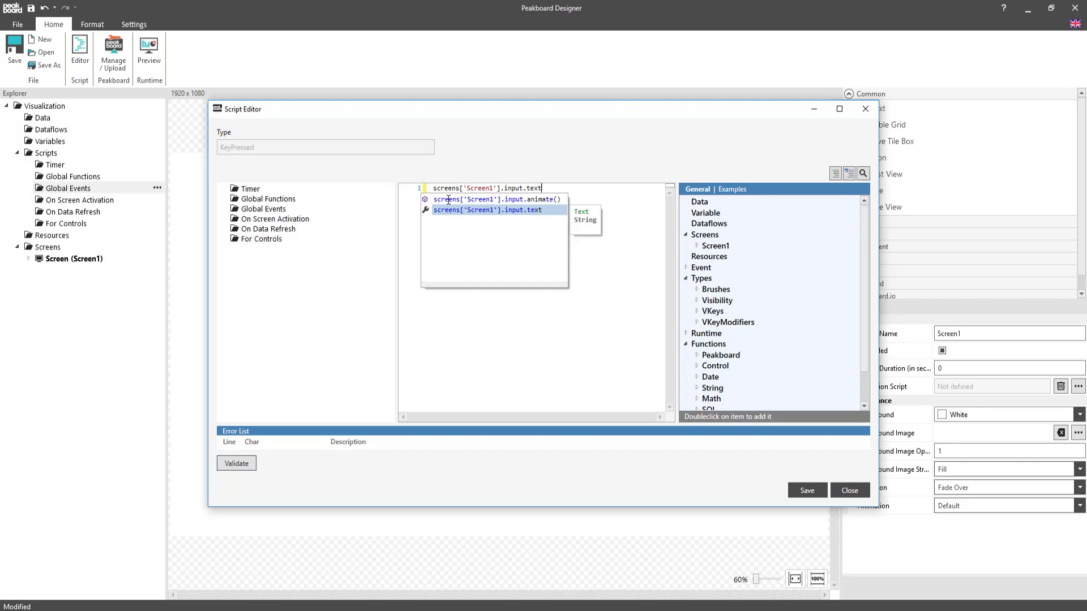
key("Escape")
type("=")
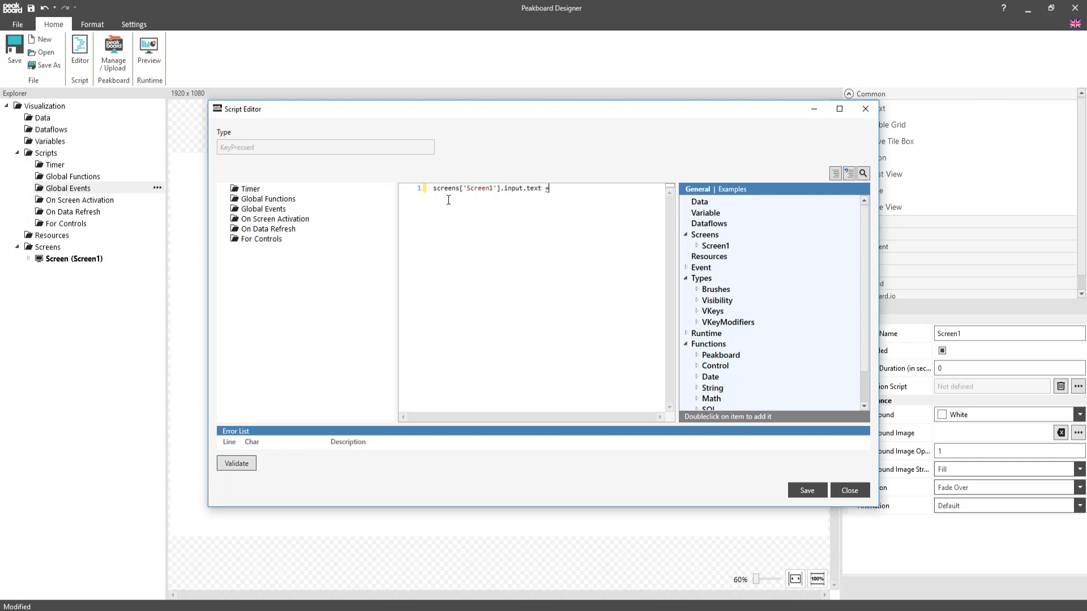
type(" e.")
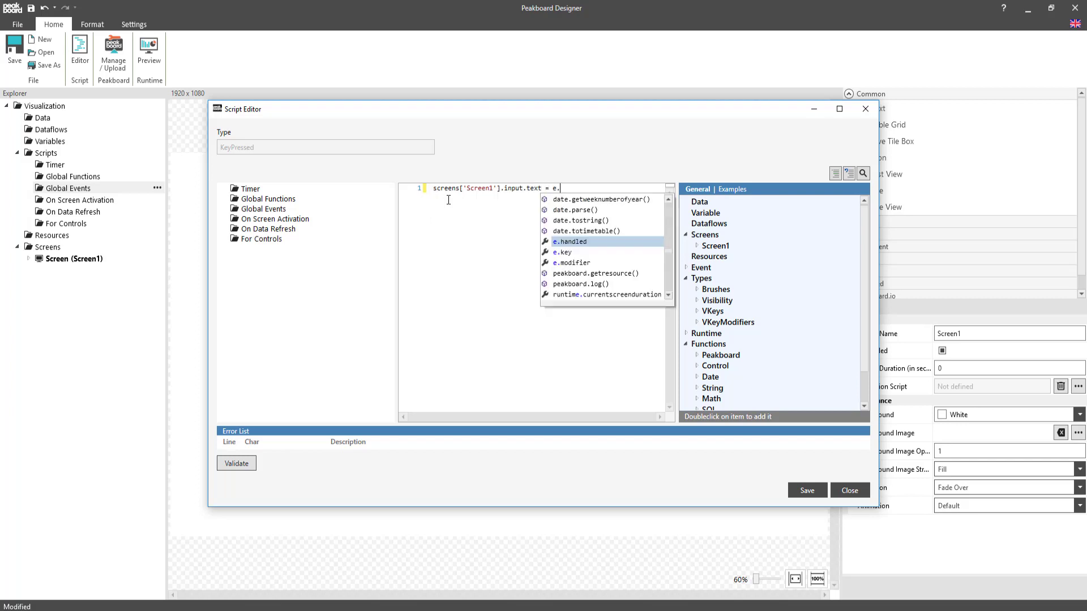
key("Down")
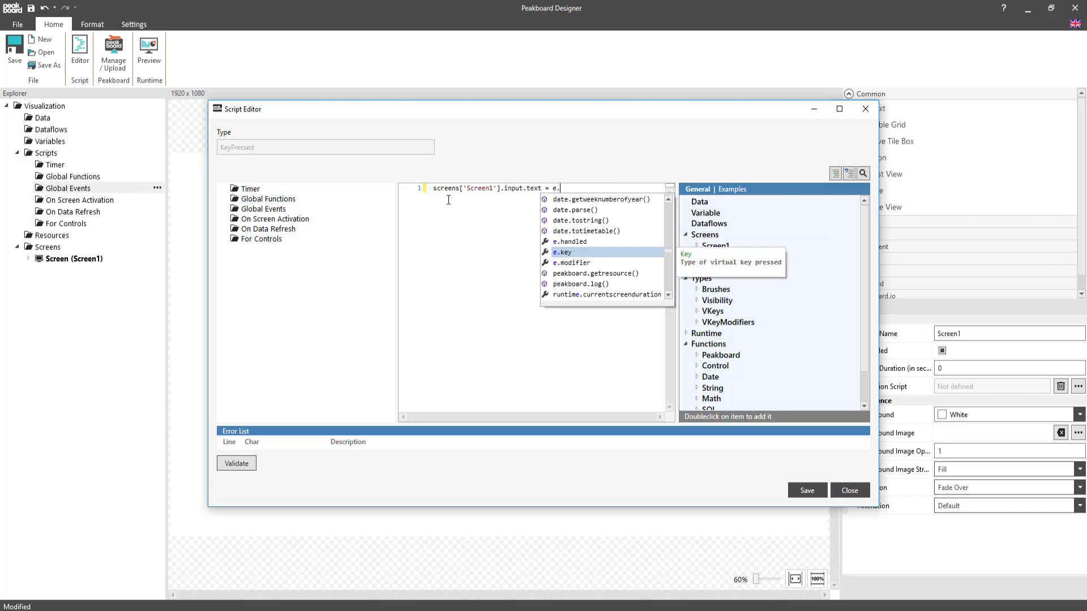
key("Return")
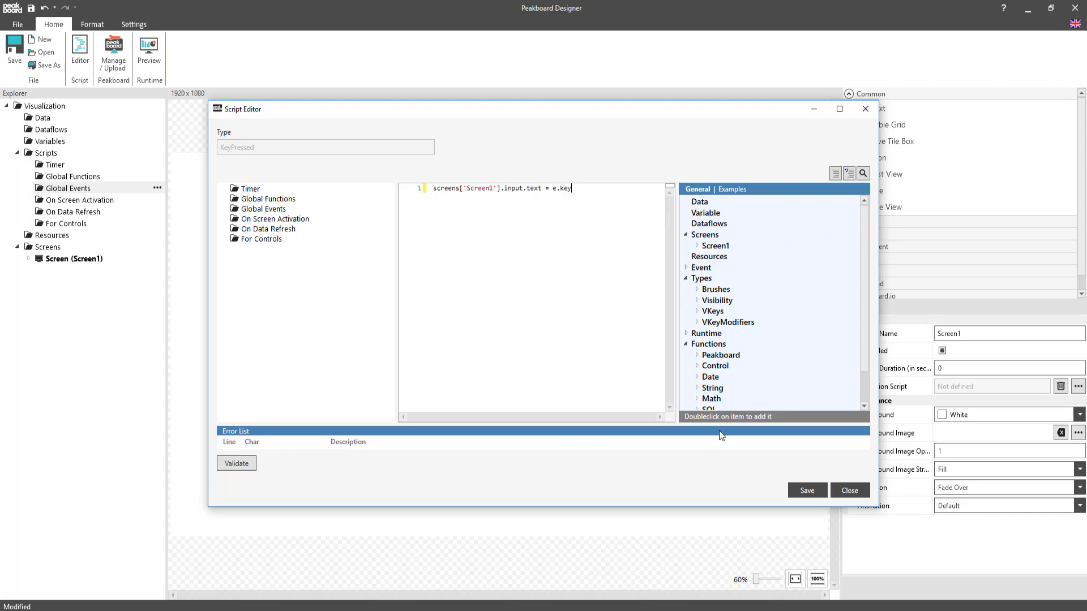
left_click(807, 491)
left_click(849, 491)
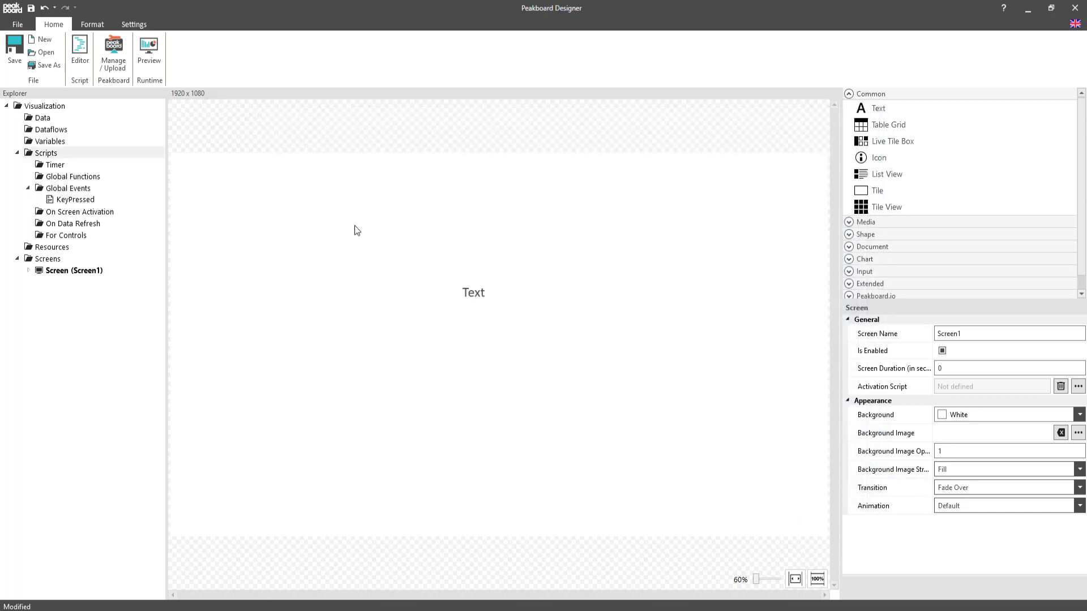
Preview the visualization and test the key display with the presenter's PageUp and PageDown signals.
left_click(150, 55)
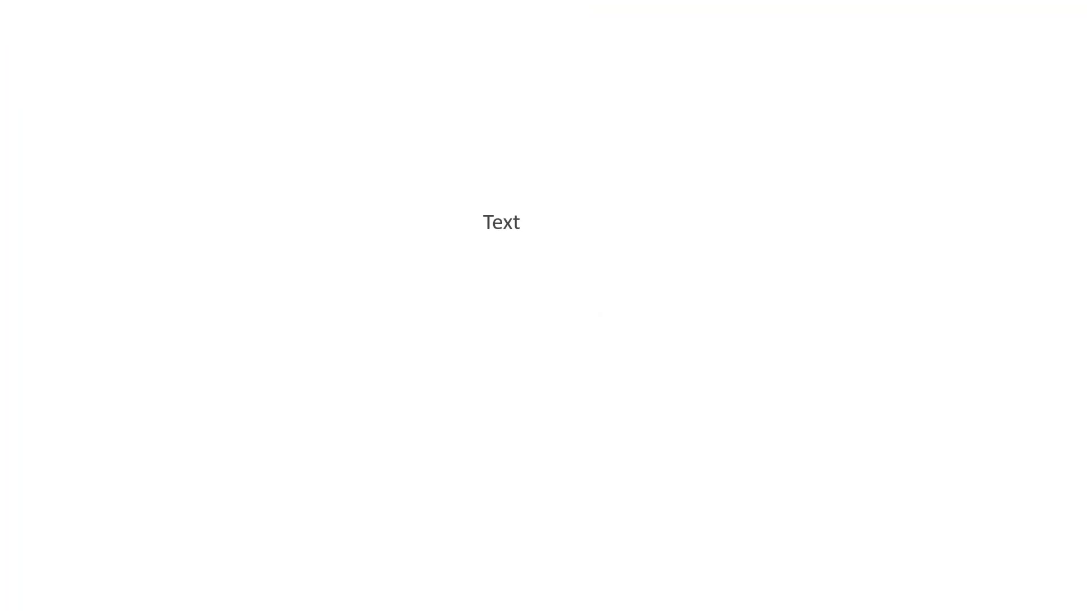
key("Page_Up")
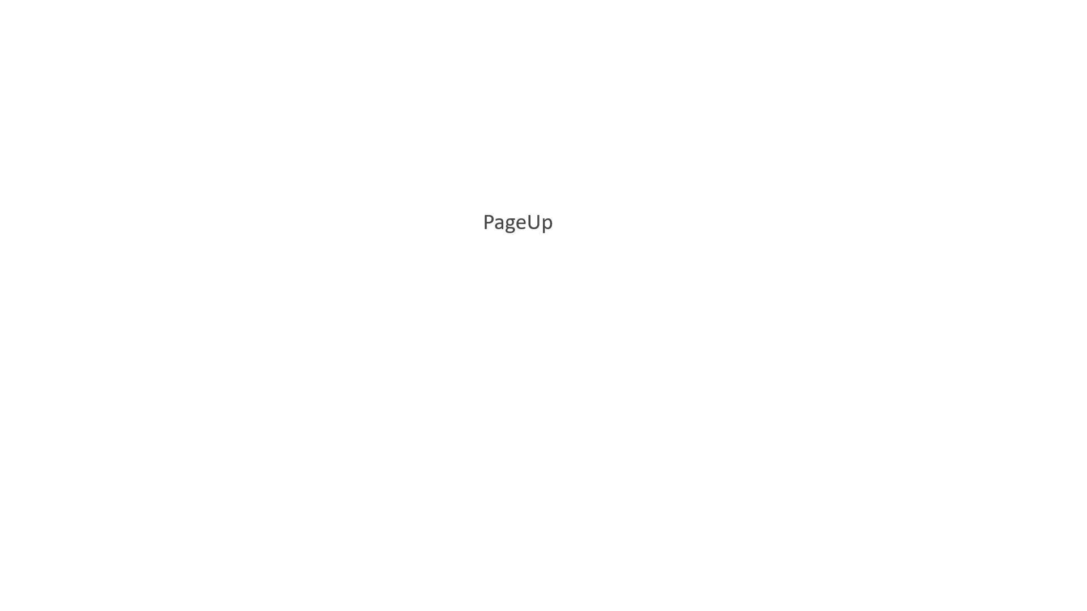
key("Page_Down")
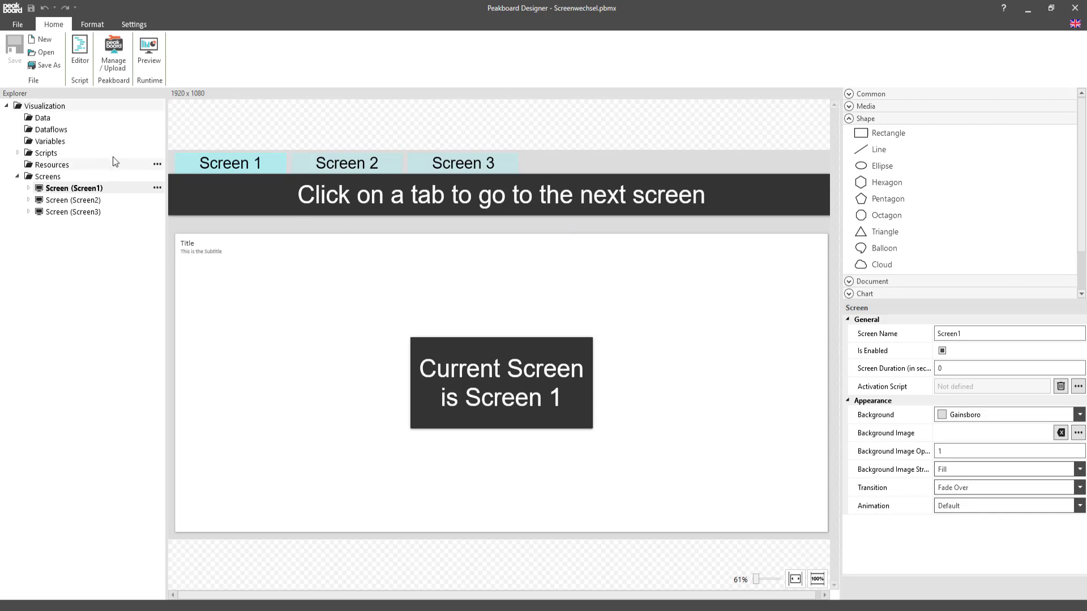
In Screenwechsel.pbmx, create a Key Pressed global event script in a maximized editor, beginning with if e.key == vkeys.pagedown then.
left_click(18, 153)
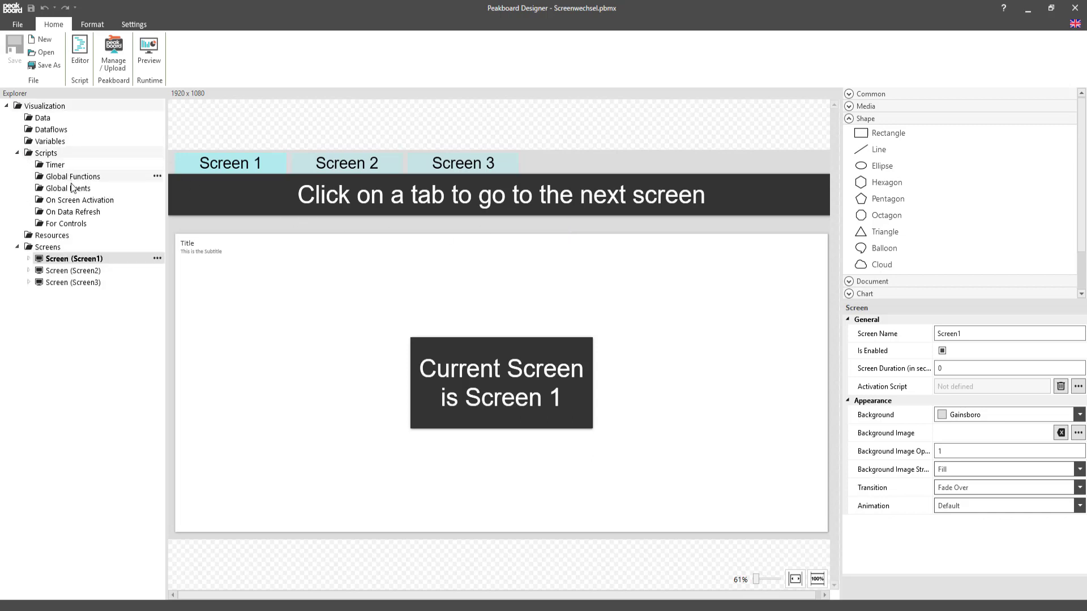
left_click(157, 188)
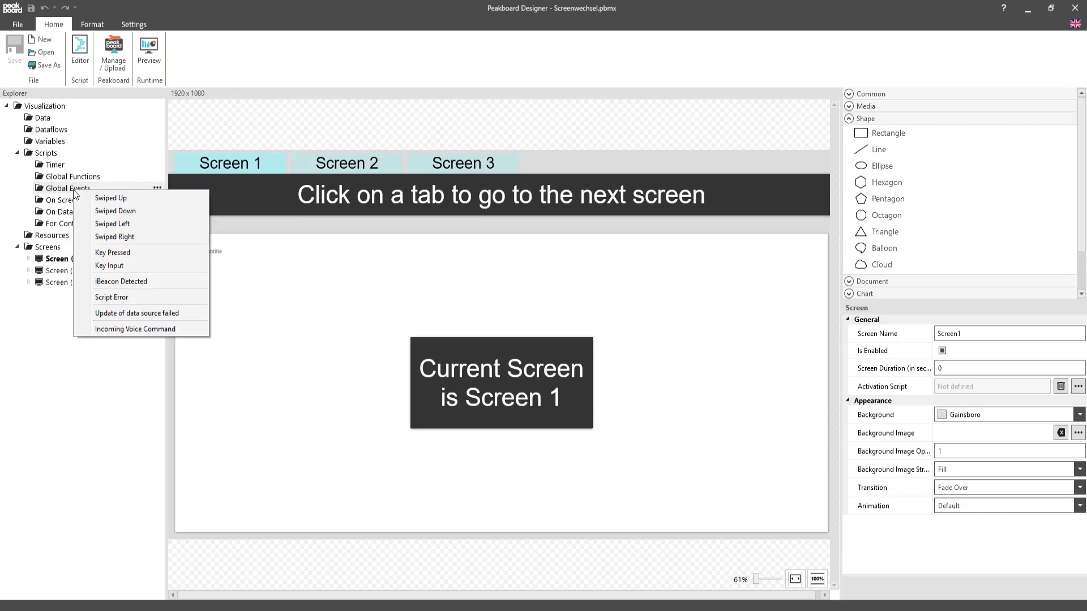
left_click(144, 255)
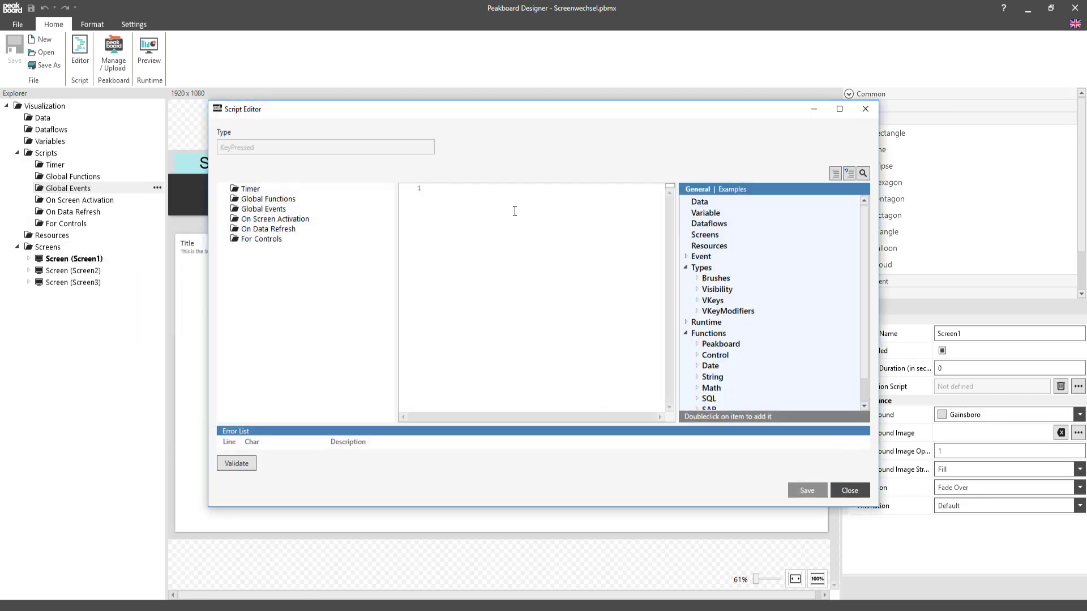
left_click(840, 110)
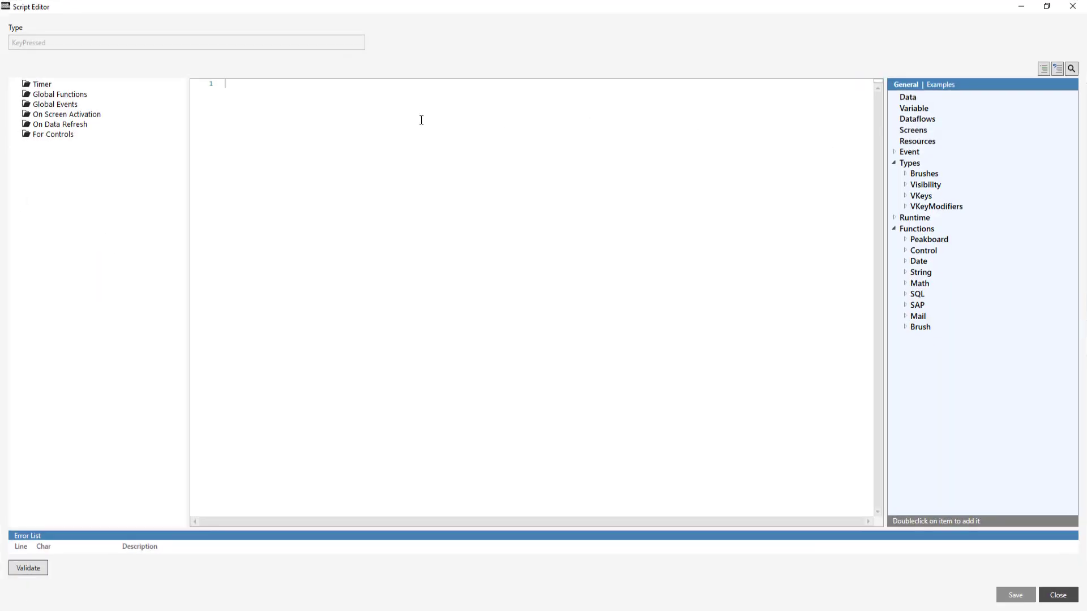
type("if")
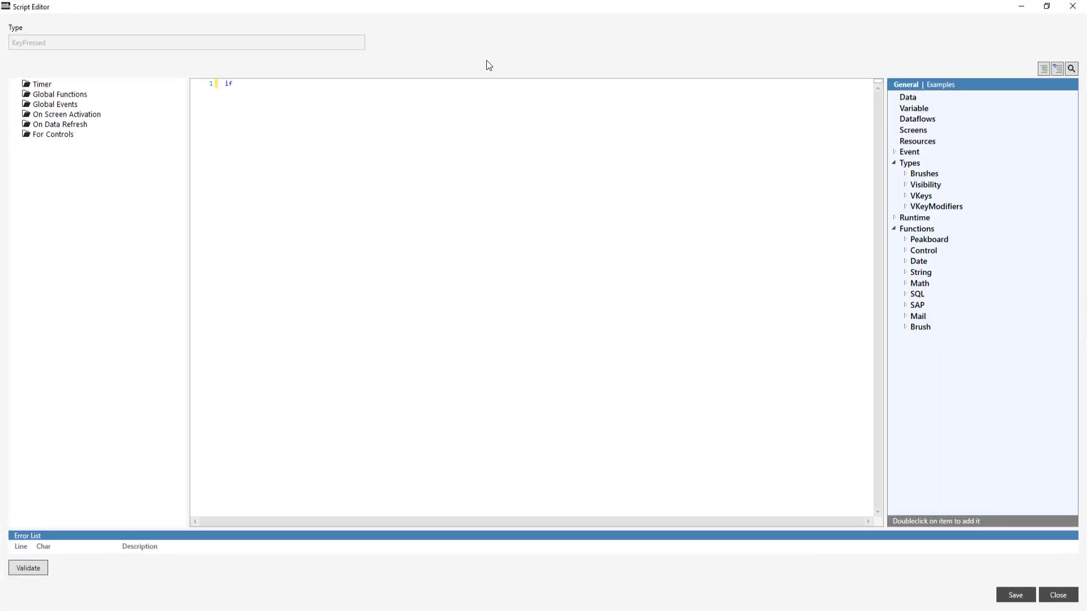
type(" e.")
key("Down")
type("== v.")
key("Down")
key("Down")
key("Down")
key("Down")
key("Down")
key("Down")
key("Down")
key("Down")
key("Down")
key("Down")
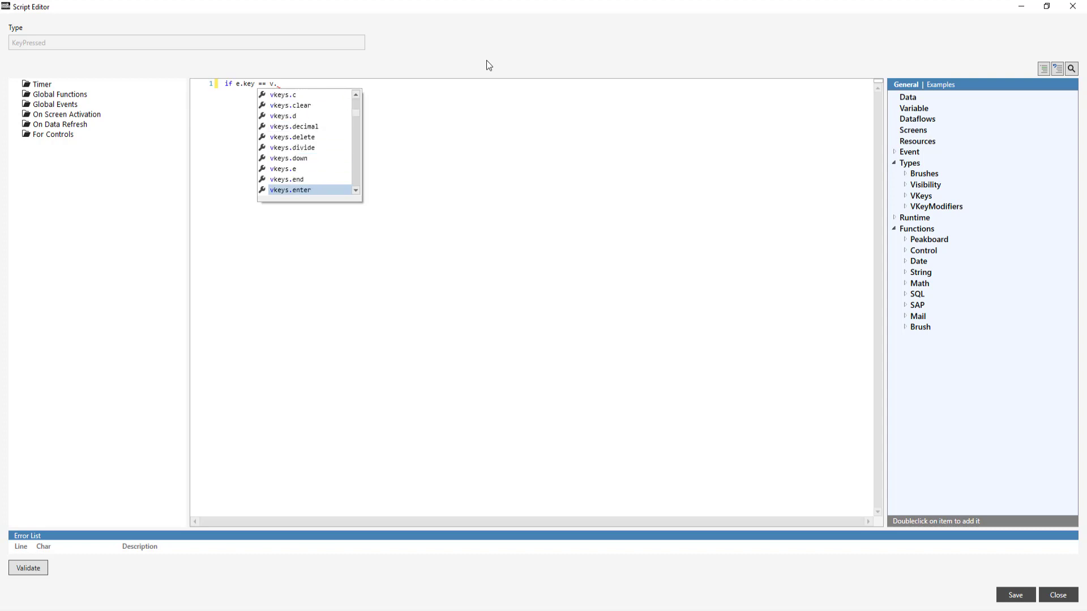
key("Down")
key("Down")
key("Down")
key("Down")
key("Down")
key("Down")
key("Down")
key("Down")
key("Down")
key("Down")
key("Down")
key("Down")
key("Down")
key("Down")
key("Down")
key("Down")
key("Down")
key("Down")
key("Down")
key("Down")
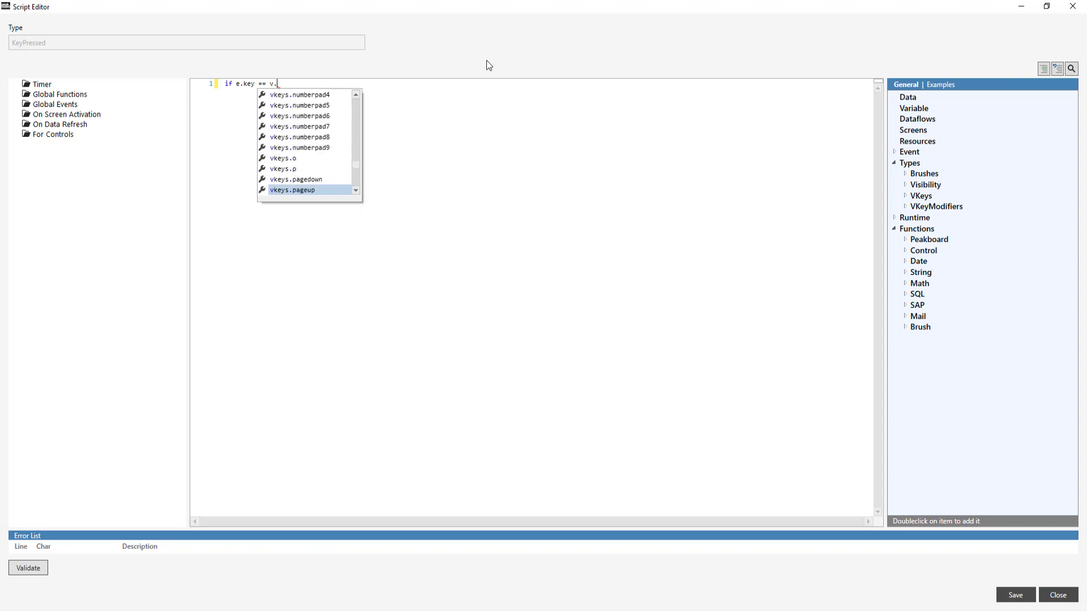
key("Up")
key("Return")
type("th")
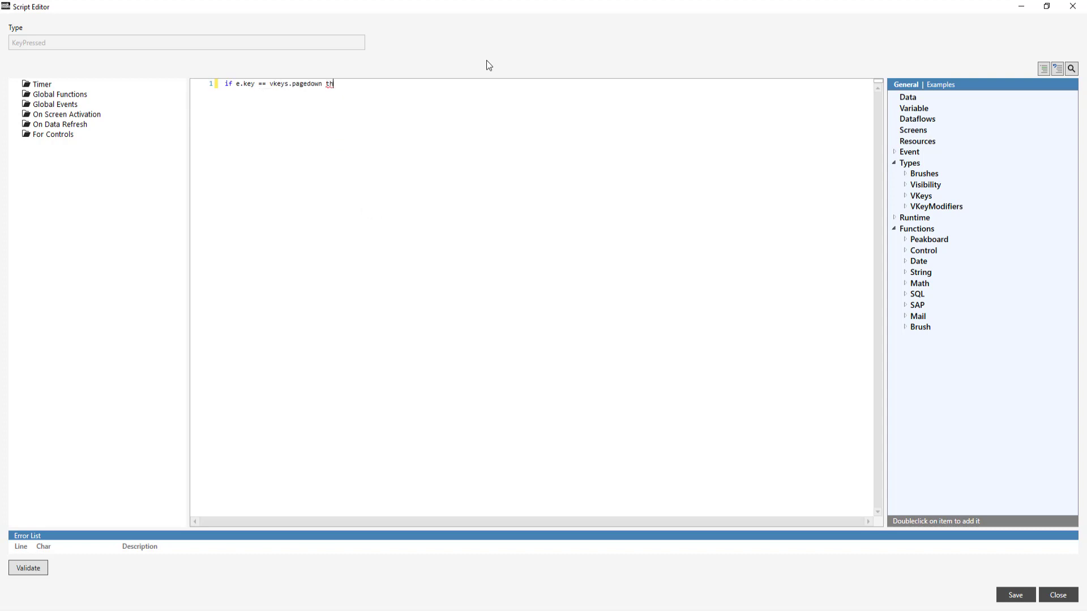
type("en")
Finish the pagedown condition with then and call runtime.shownextscreen() inside that branch.
key("Return")
type("runtime.sh")
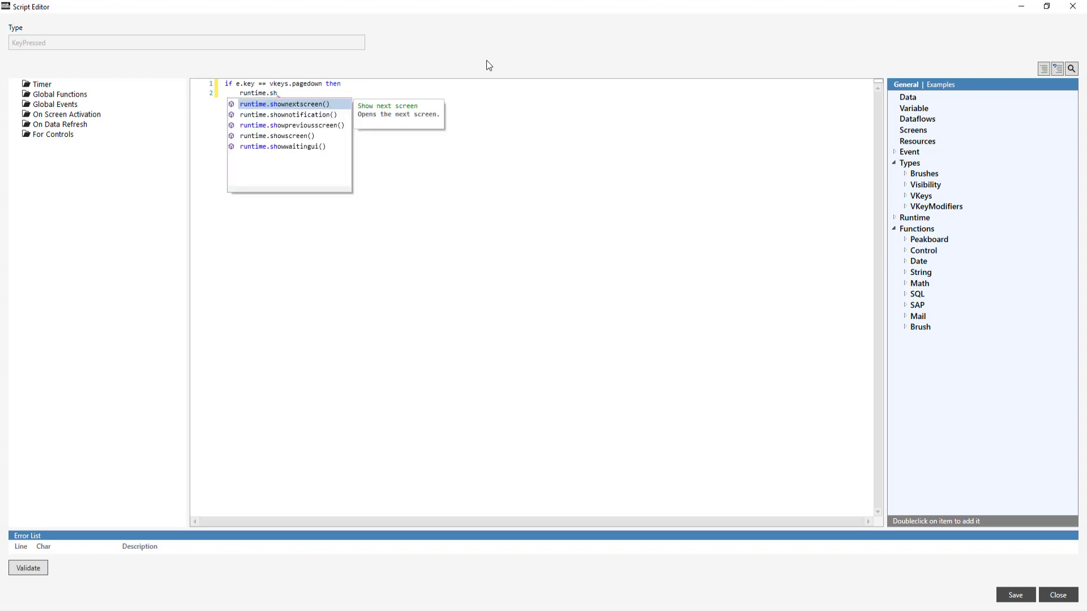
key("Return")
key("Return")
Add the branch condition elseif e.key == vkeys.pageup then to the Key Pressed script.
type("elseif e.")
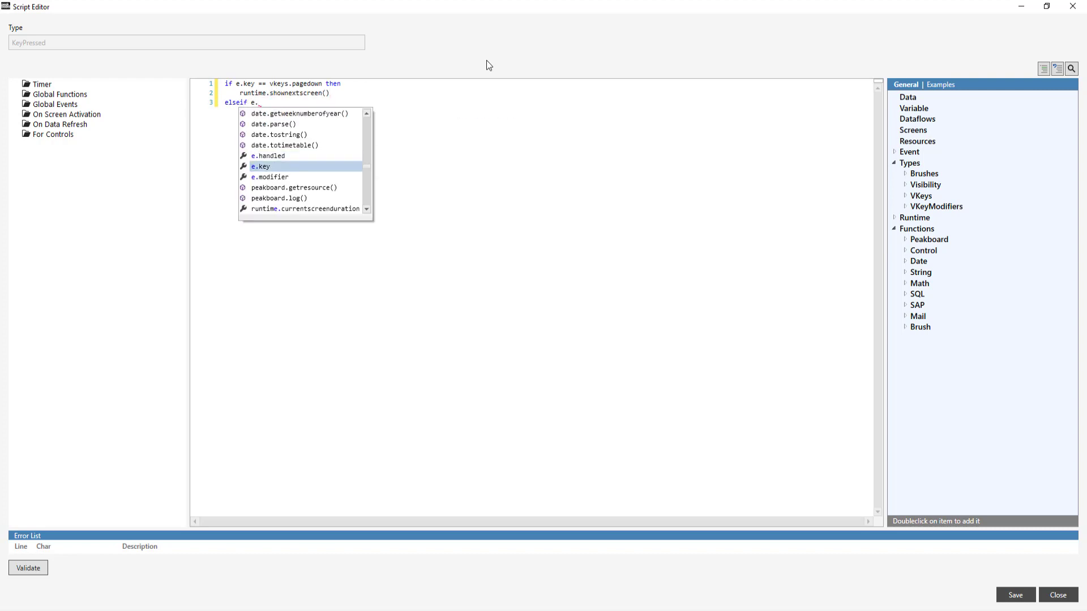
key("Return")
type("== vkeys")
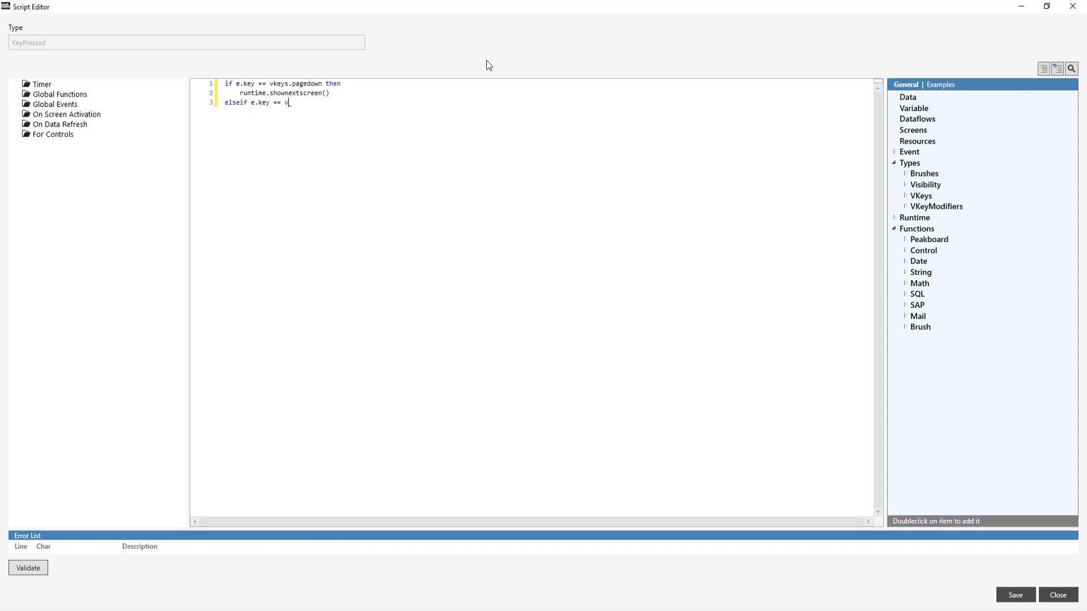
type(".pag")
key("Down")
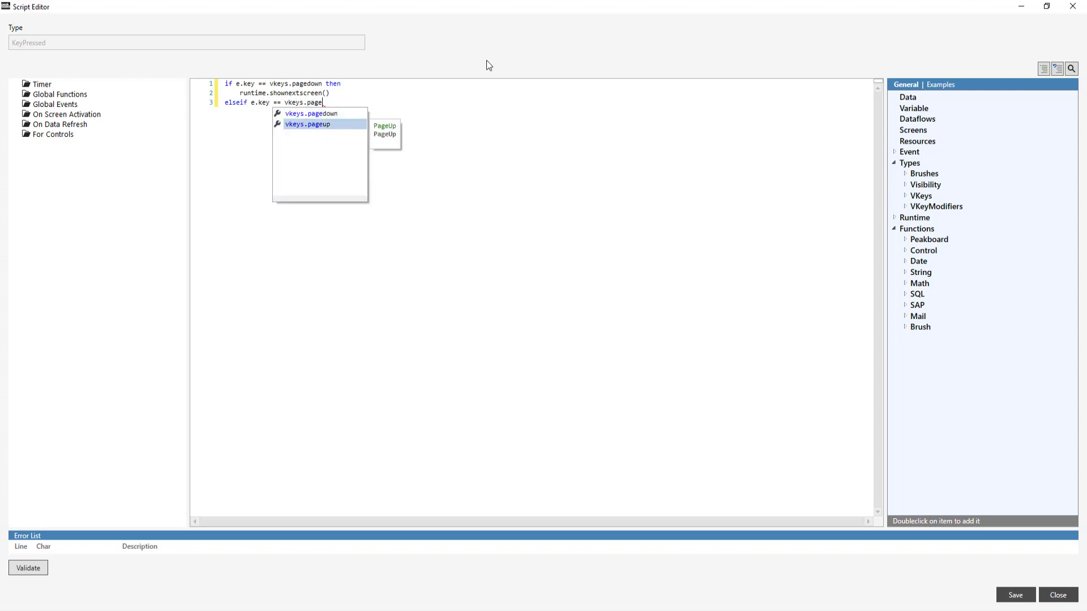
key("Return")
type("then")
Call runtime.showpreviousscreen() in the pageup branch, end the condition, and save and close the script.
key("Return")
type("runtime.show")
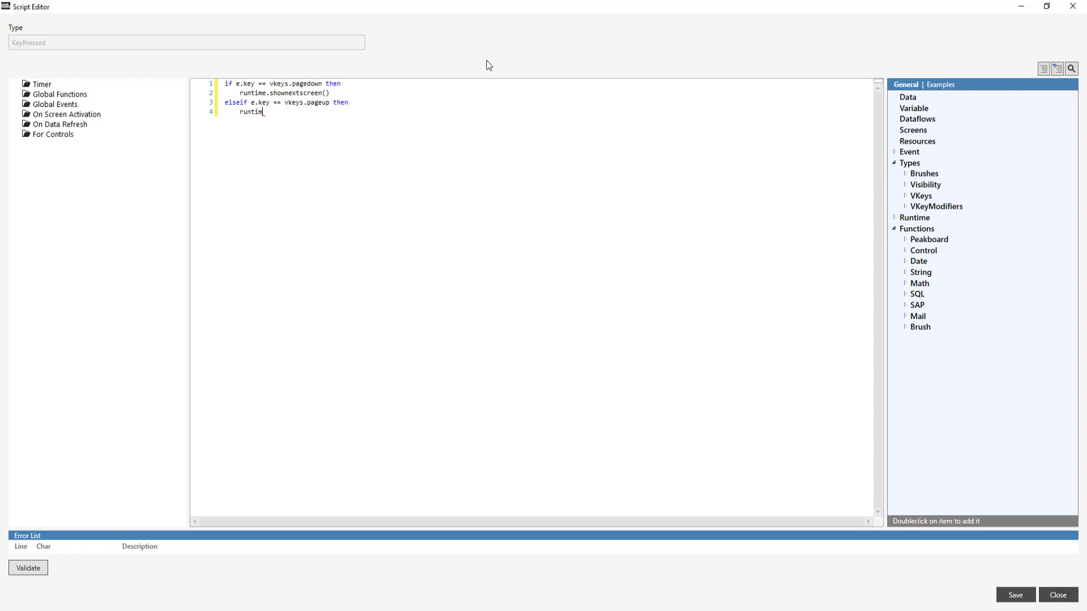
key("Down")
key("Down")
key("Return")
key("Return")
type("end")
left_click(1016, 601)
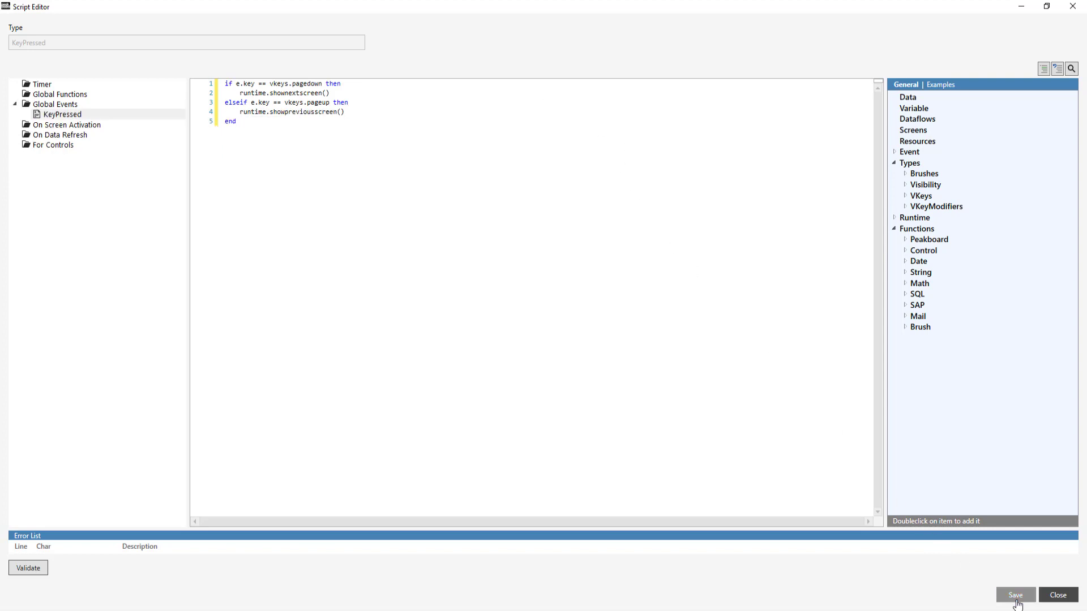
left_click(1058, 595)
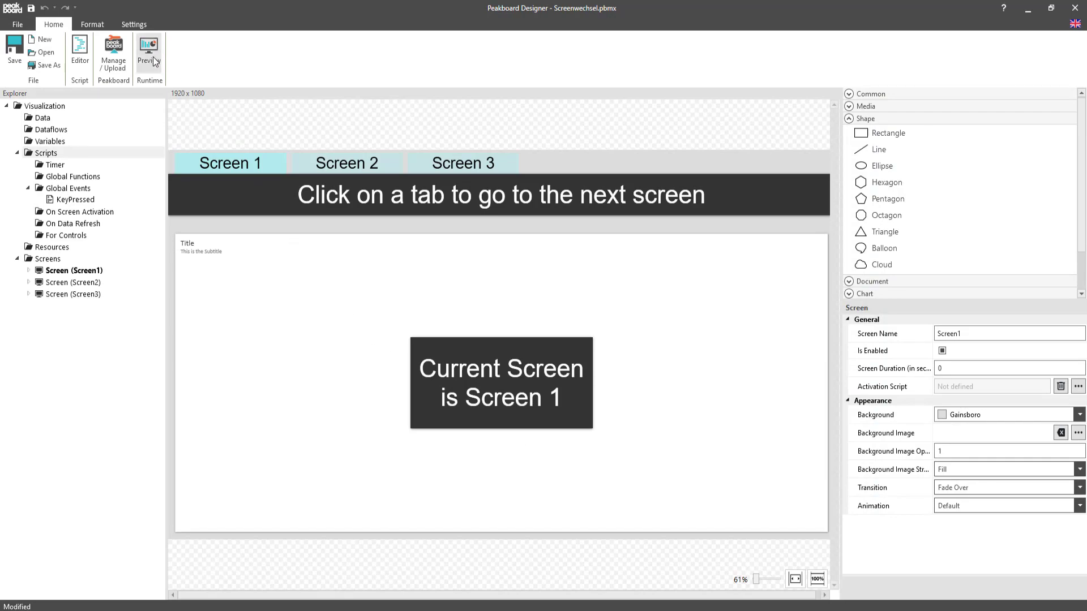
Preview the visualization and test switching between the screens with the presenter and the Screen 3 tab.
left_click(149, 52)
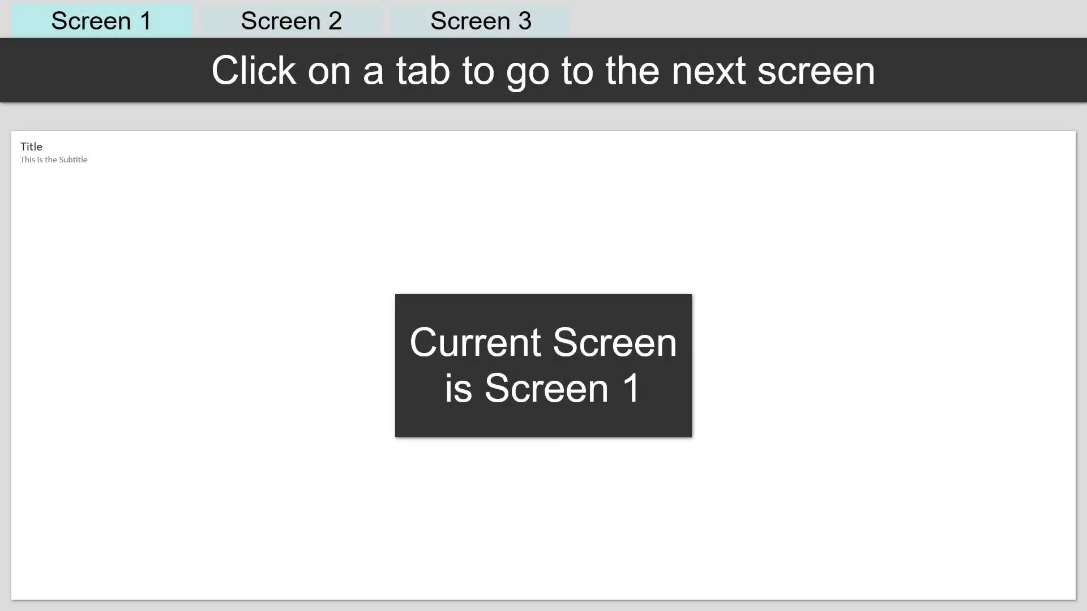
key("Right")
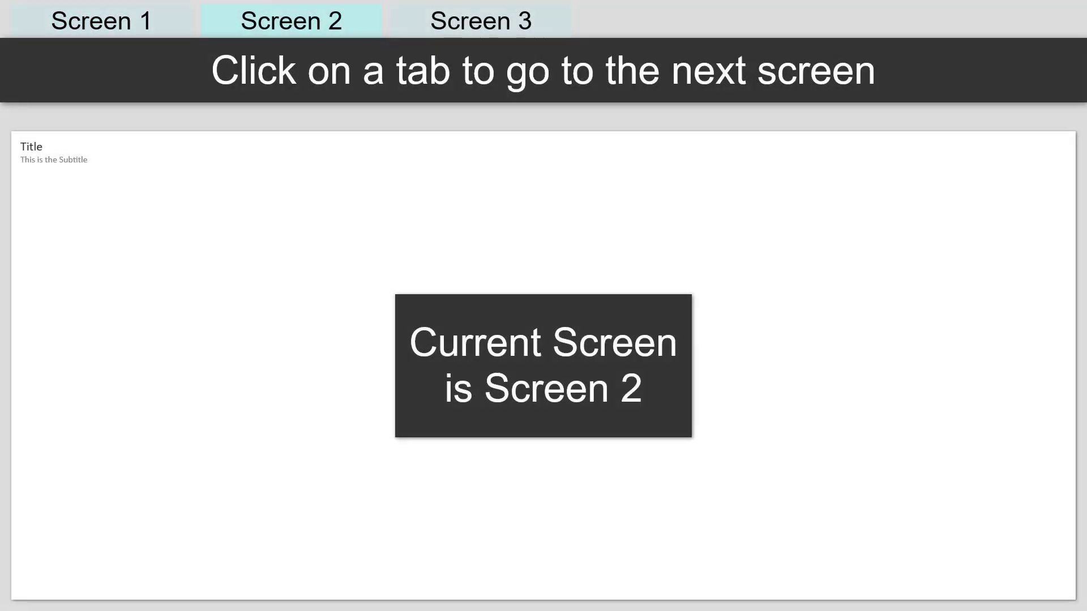
left_click(481, 21)
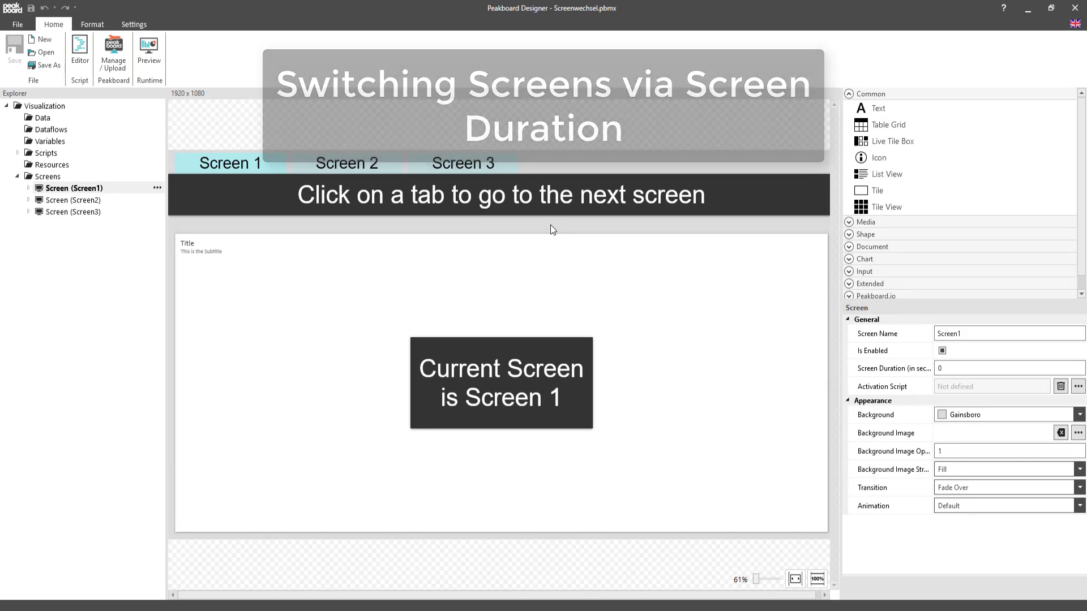
Set Screen1's screen duration to 5 seconds and increase the screen duration of Screen2.
left_click(1081, 366)
left_click(1081, 366)
left_click(1081, 365)
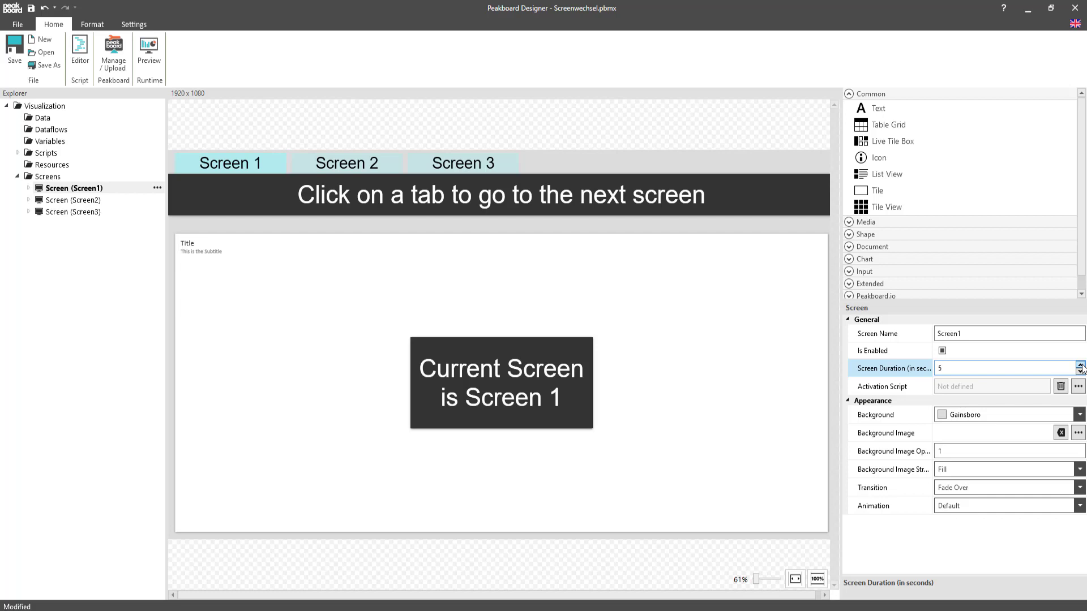
left_click(84, 205)
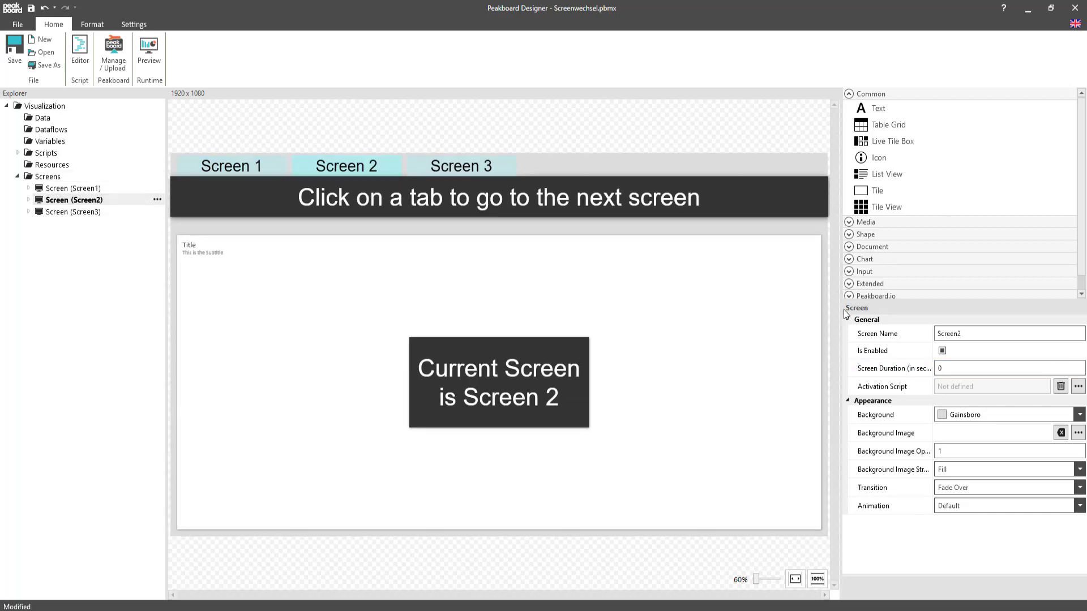
left_click(1080, 365)
left_click(1080, 366)
left_click(1080, 365)
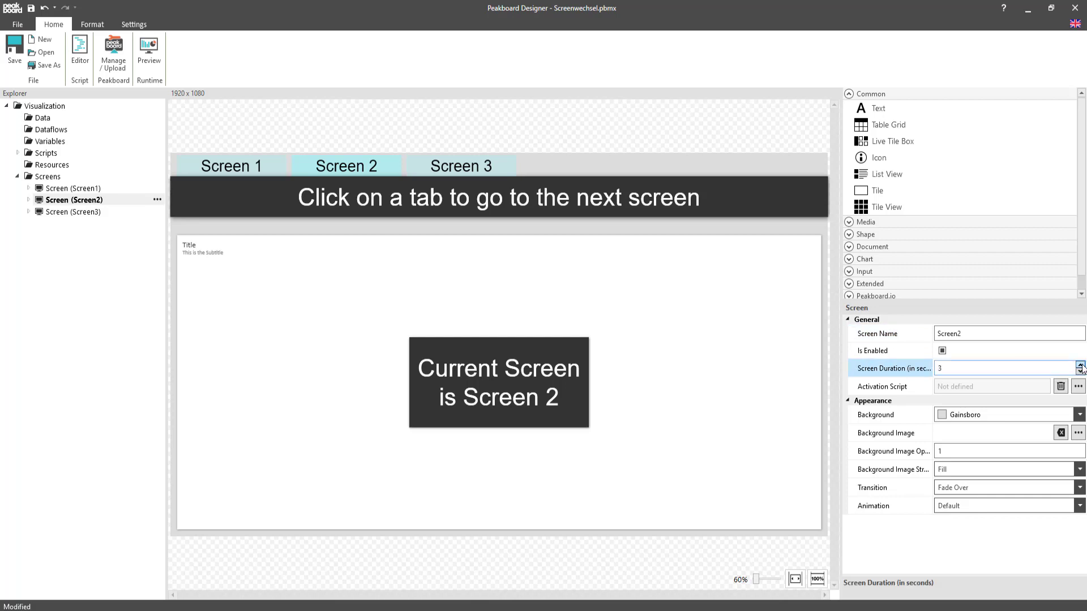
left_click(1081, 365)
Set Screen3's screen duration to 3 seconds and preview the automatic screen rotation.
left_click(65, 211)
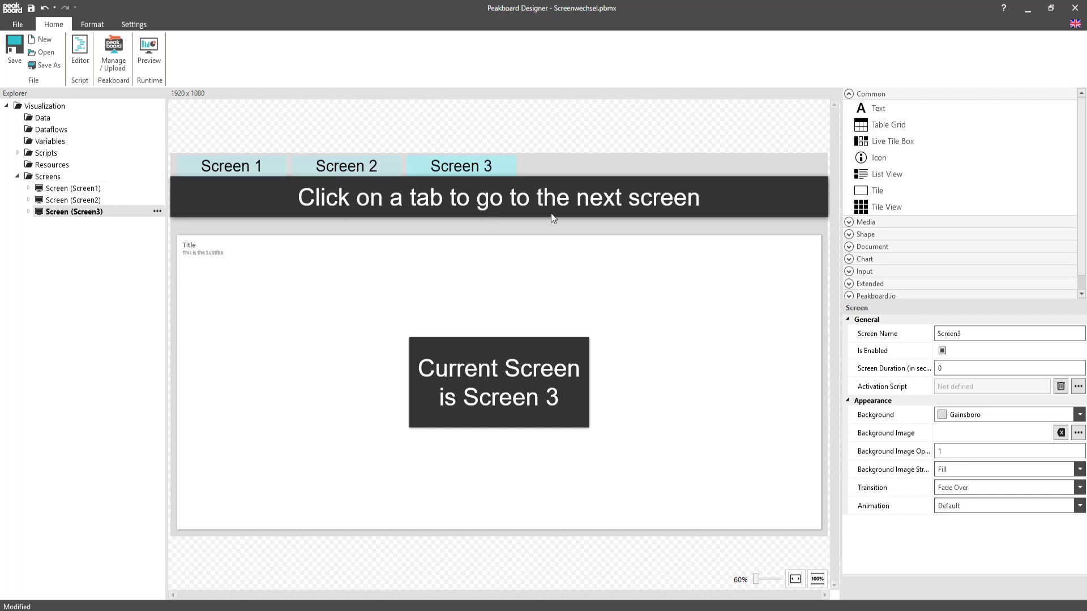
left_click(1081, 365)
left_click(1080, 365)
left_click(1080, 366)
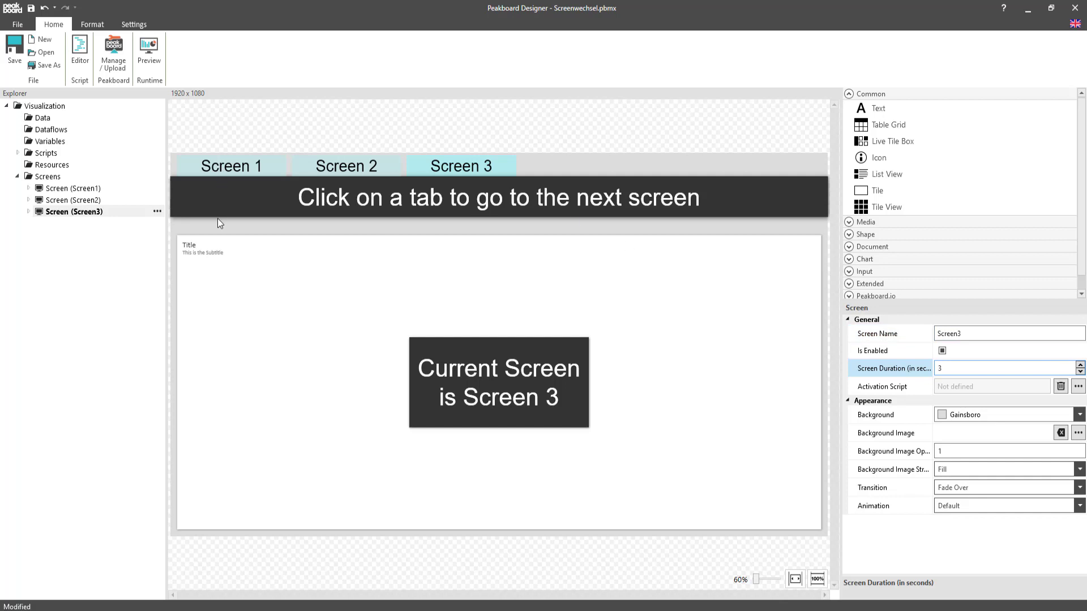
left_click(150, 49)
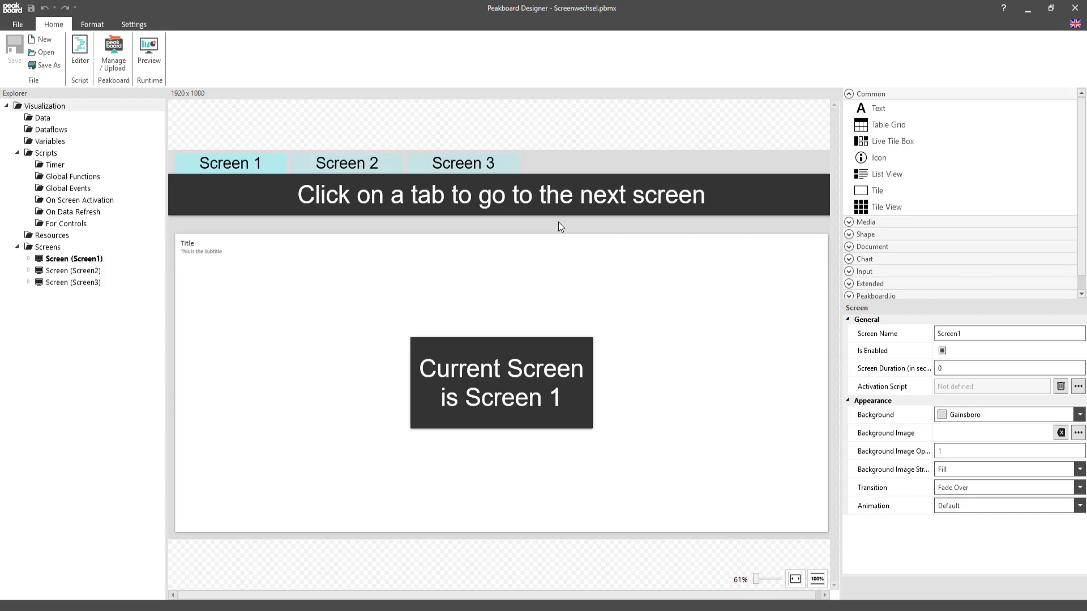
Add a Time data source named Date with the default format and timezone.
right_click(54, 118)
mouse_move(122, 124)
left_click(187, 124)
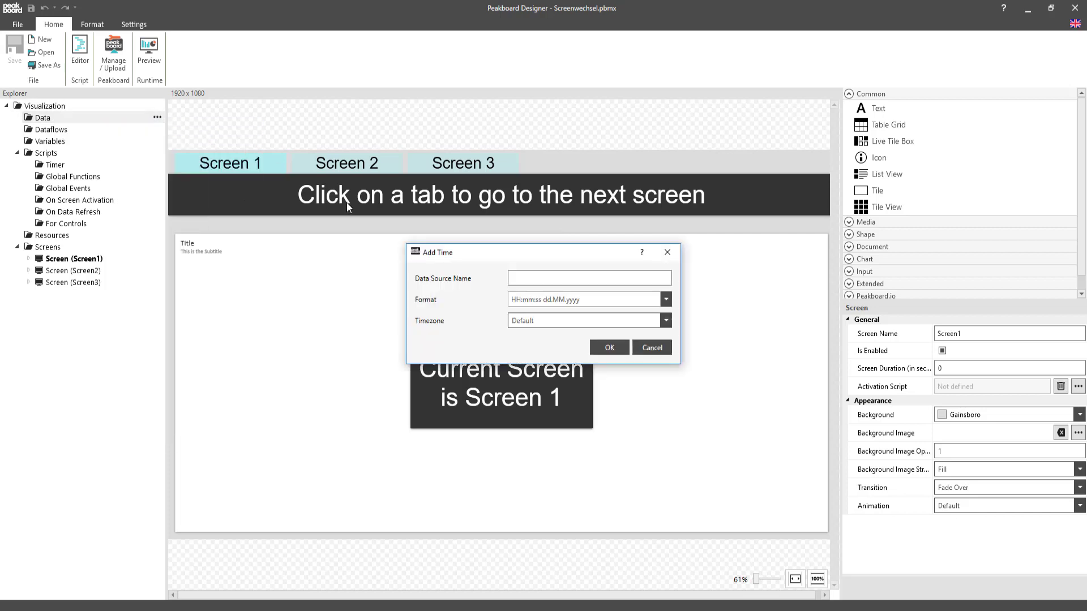
left_click(544, 277)
type("Date")
left_click(601, 345)
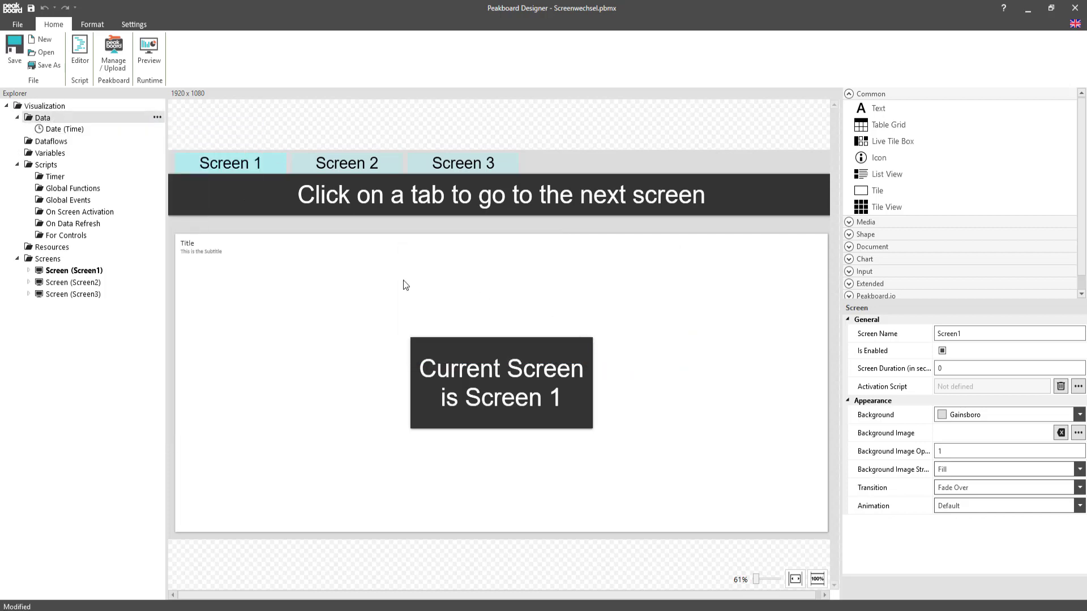
Create a timer script named Timer1 that starts with local time = math.tonumber(data.Date.format('HH')).
right_click(51, 181)
left_click(72, 189)
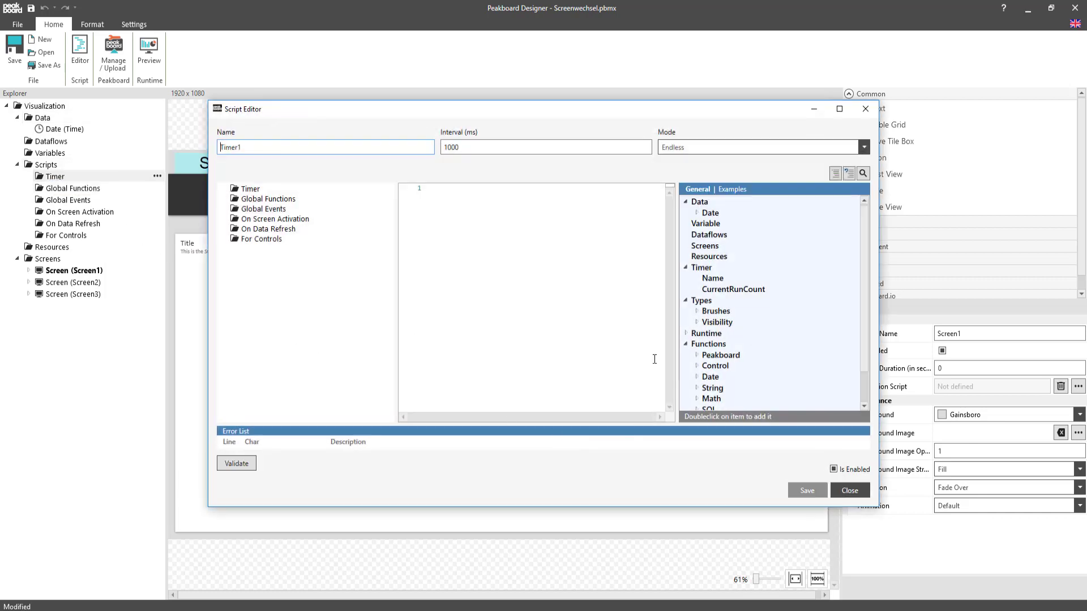
left_click(530, 217)
type("local time = math.")
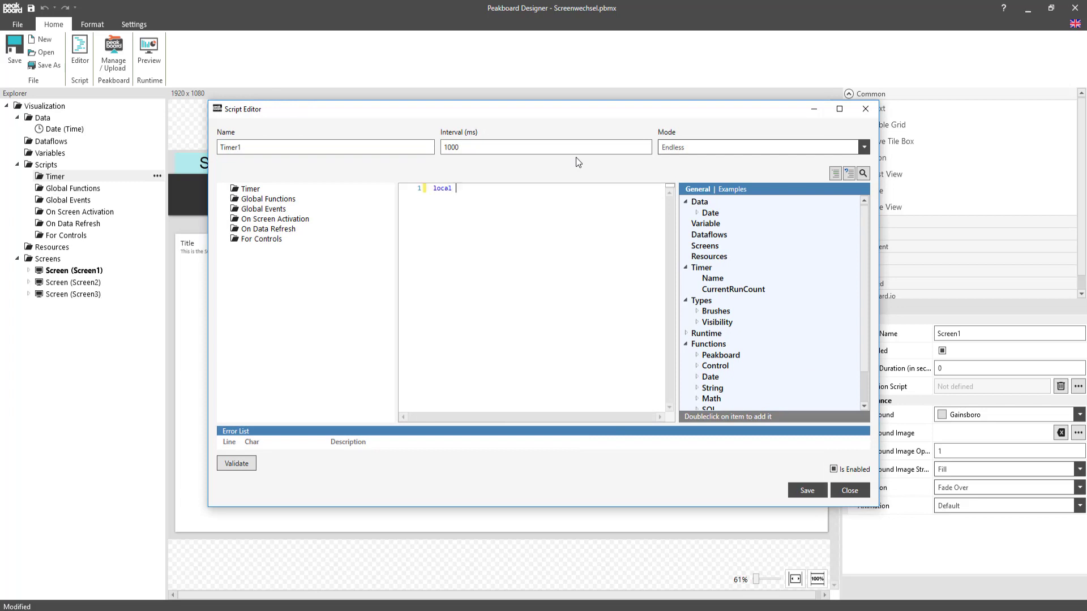
key("Down")
key("Down")
key("Down")
key("Return")
type("data.Date.format('")
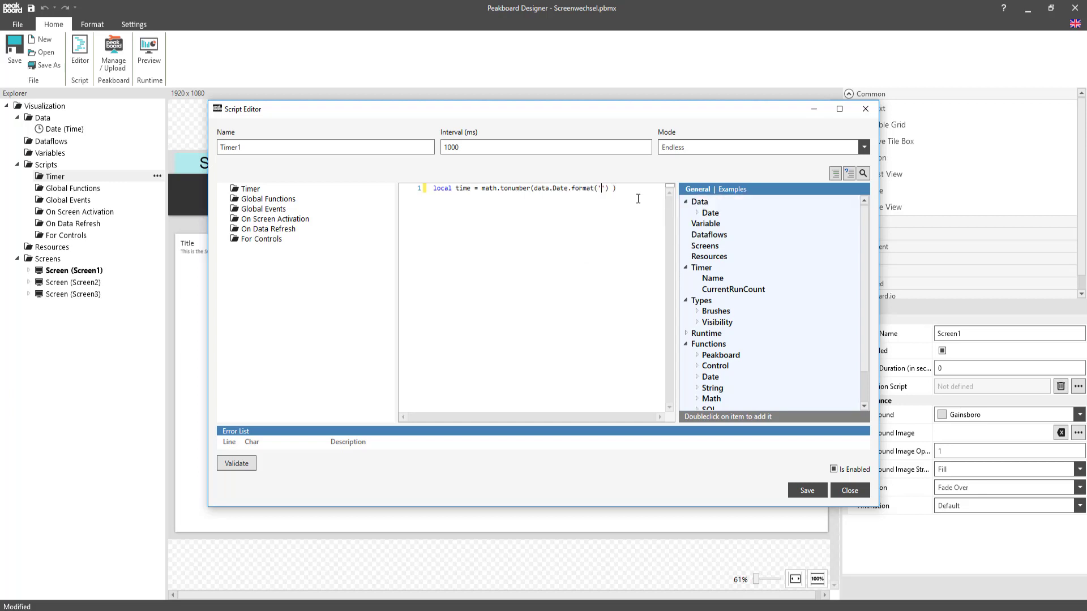
type("HH'))  ")
type("if time ")
type("<= 12")
type(" then")
Add the condition if time <= 12 then with the call runtime.showscreen('Screen1').
left_click(686, 333)
scroll(752, 306, "down", 5)
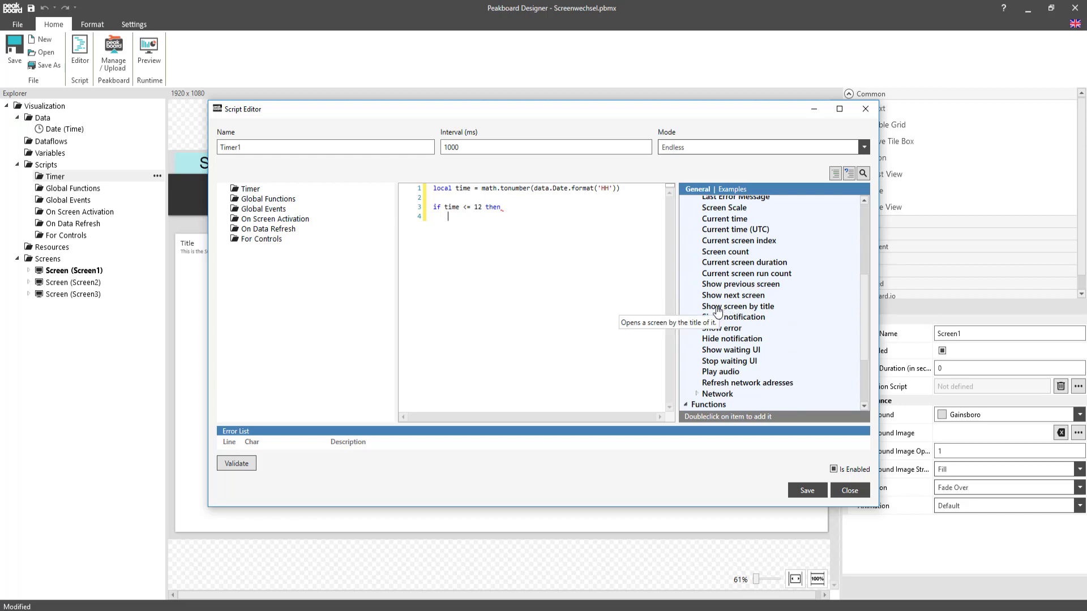
double_click(752, 306)
left_click(551, 217)
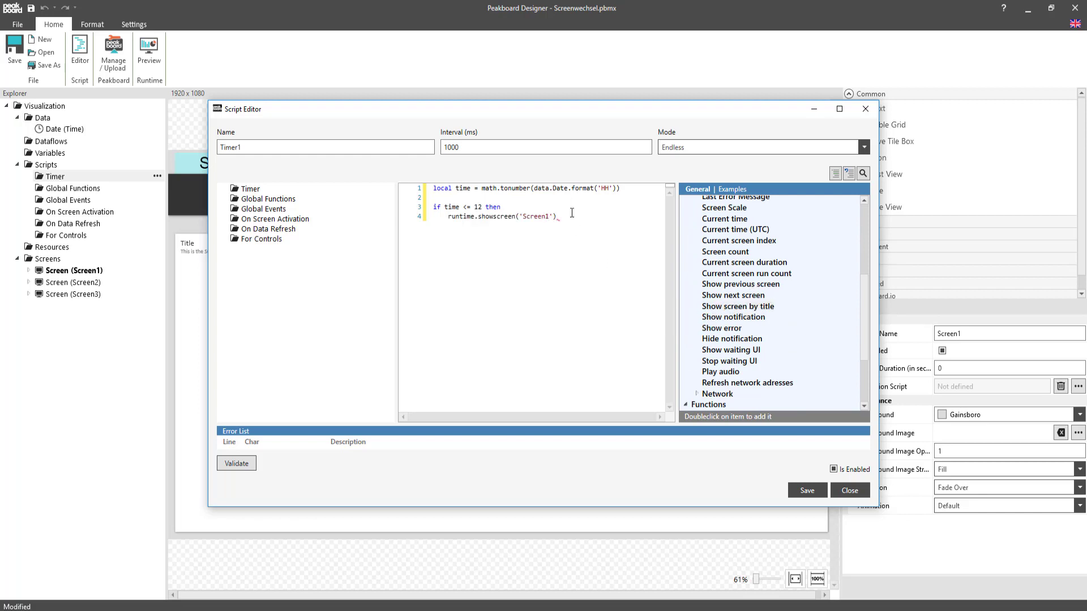
Add the branch elseif time > 12 and time <= 16 then with the call runtime.showscreen('Screen2').
key("Down")
type("elseif time > 12 and time <= 16 then")
key("Return")
double_click(749, 306)
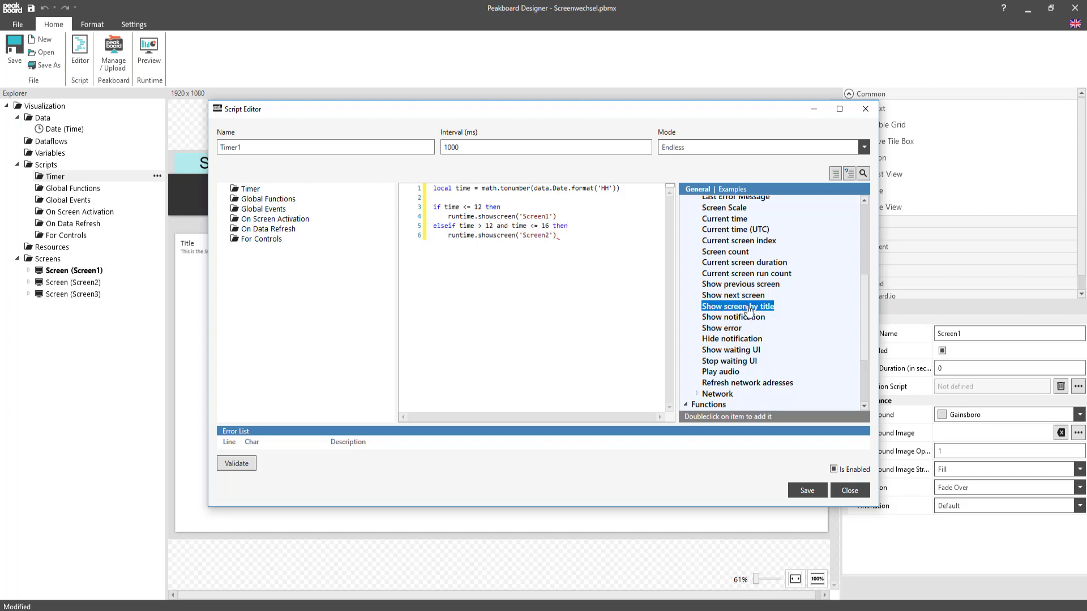
Add an else branch that calls runtime.showscreen('Screen3') and close the condition with end.
left_click(567, 237)
key("Return")
type("else")
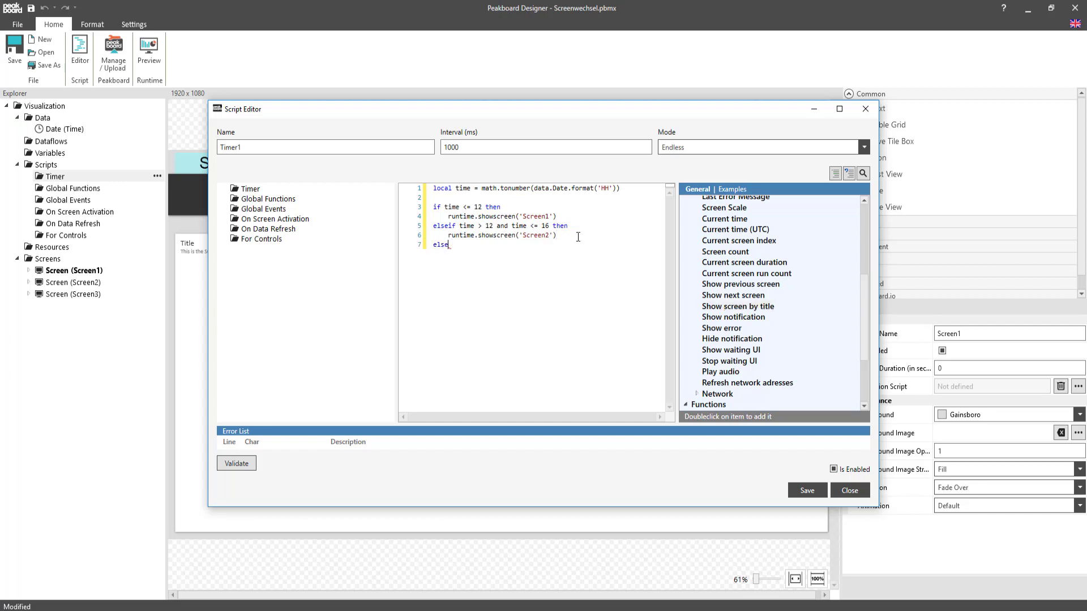
double_click(742, 309)
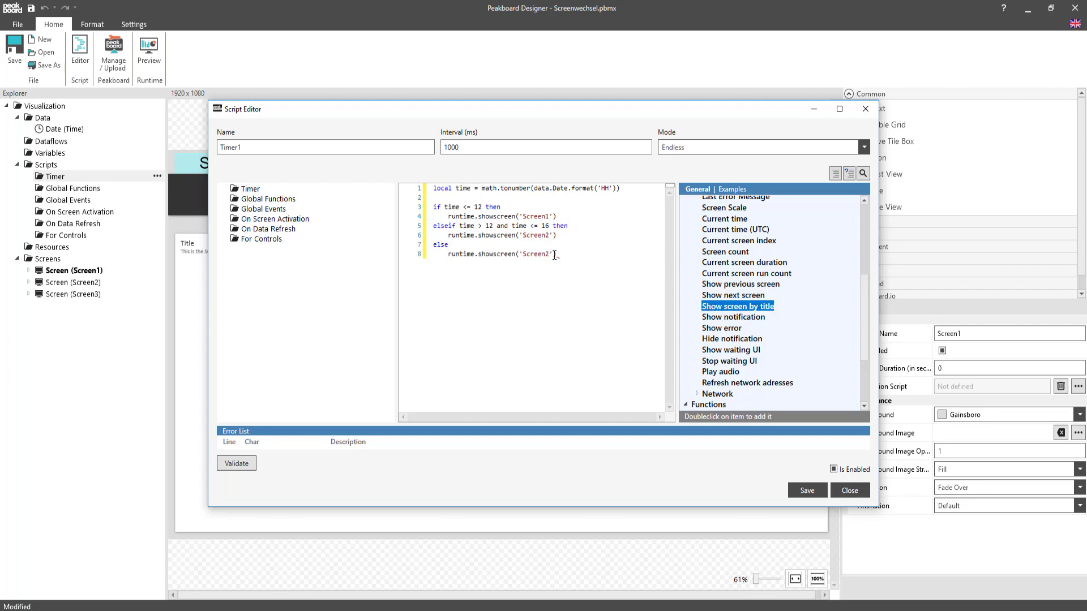
left_click(550, 255)
key("BackSpace")
type("3")
left_click(564, 255)
type("end")
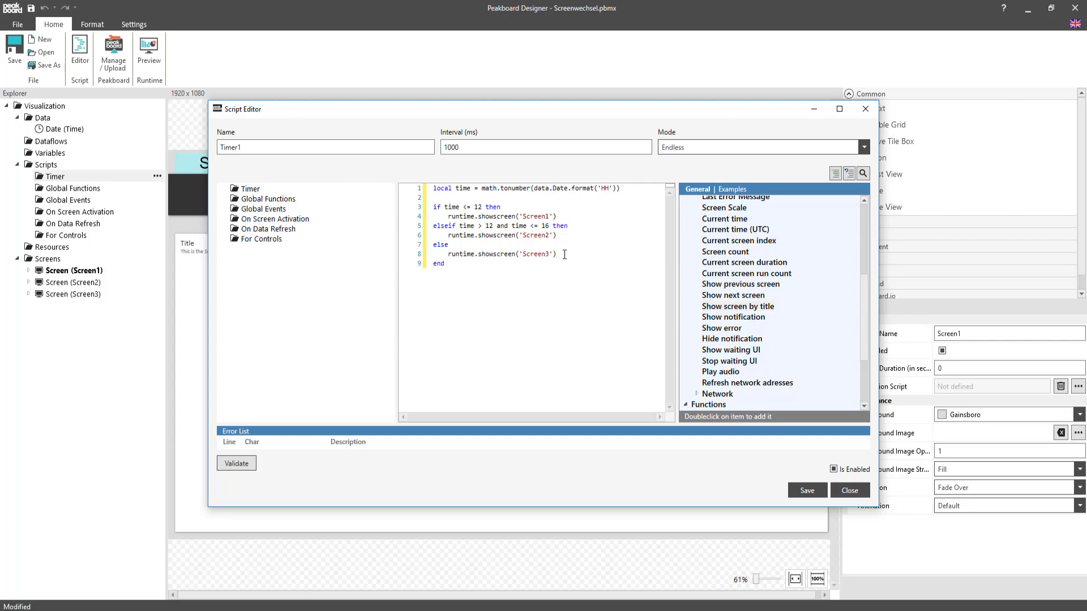
Save and close the timer script, and preview the time-based screen switching.
left_click(808, 491)
left_click(835, 488)
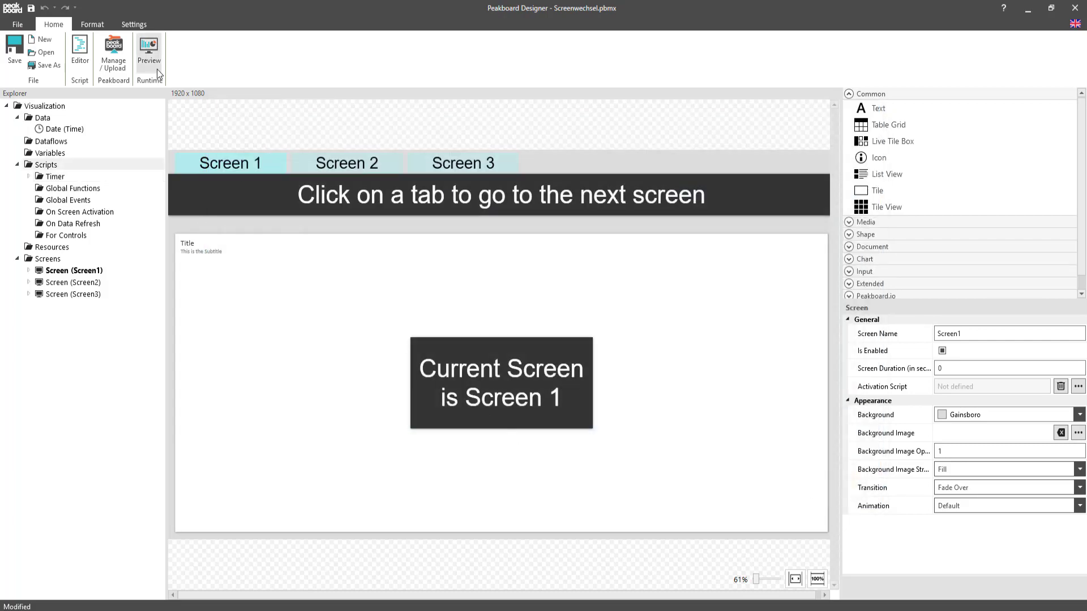
left_click(149, 53)
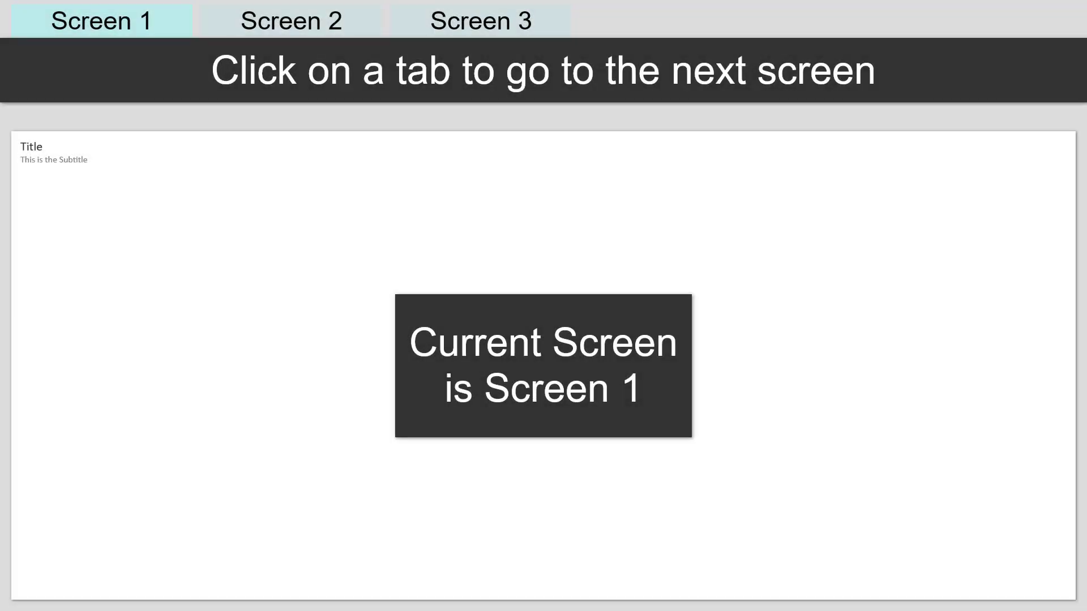